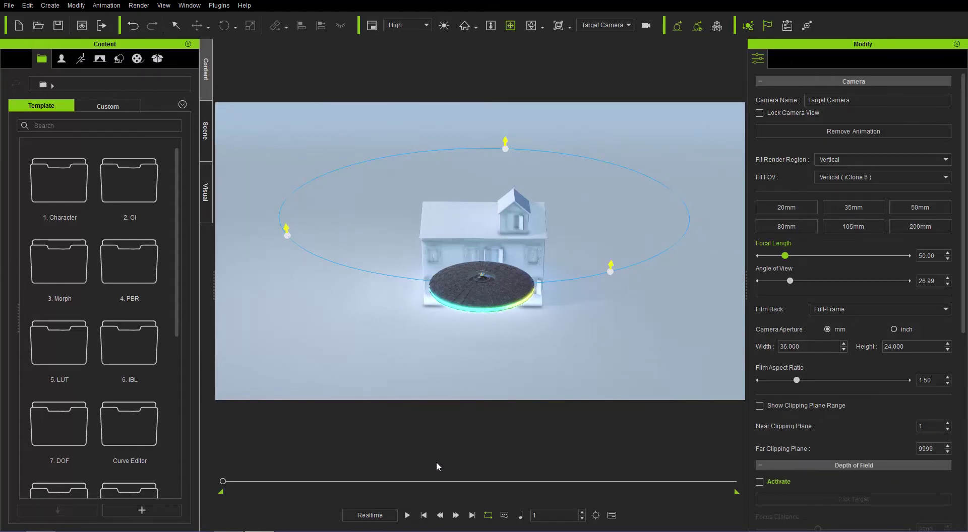
Play the saucer's path animation around the house and return to the first frame.
click(407, 515)
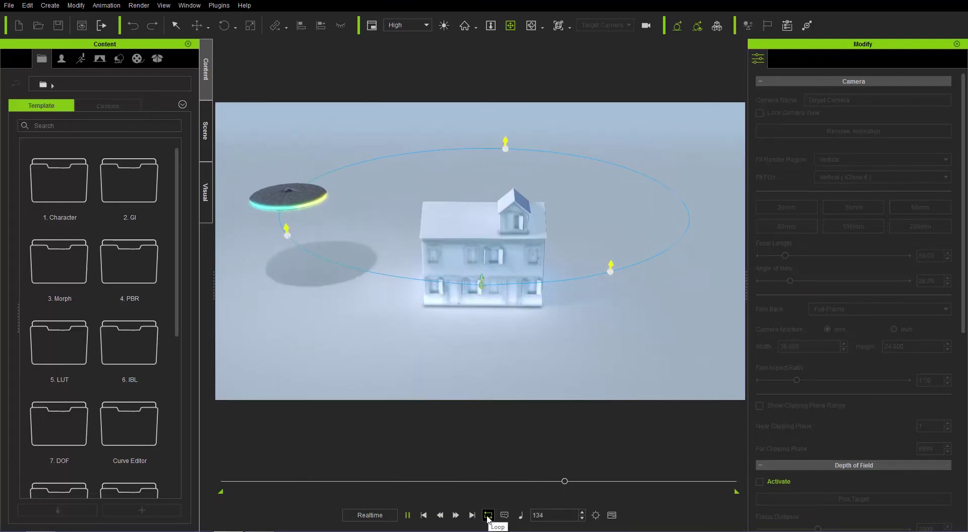
click(425, 515)
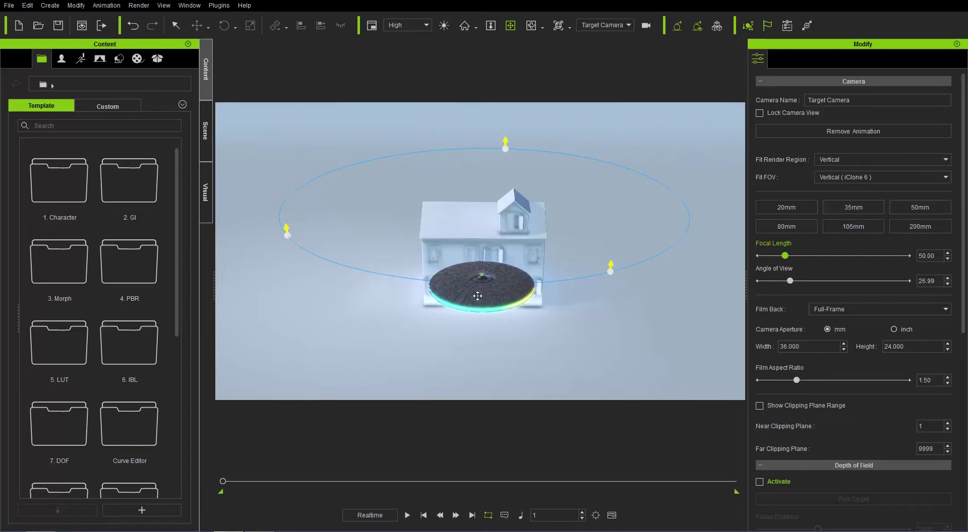
Switch the workspace to the Animation layout.
click(186, 6)
mouse_move(229, 20)
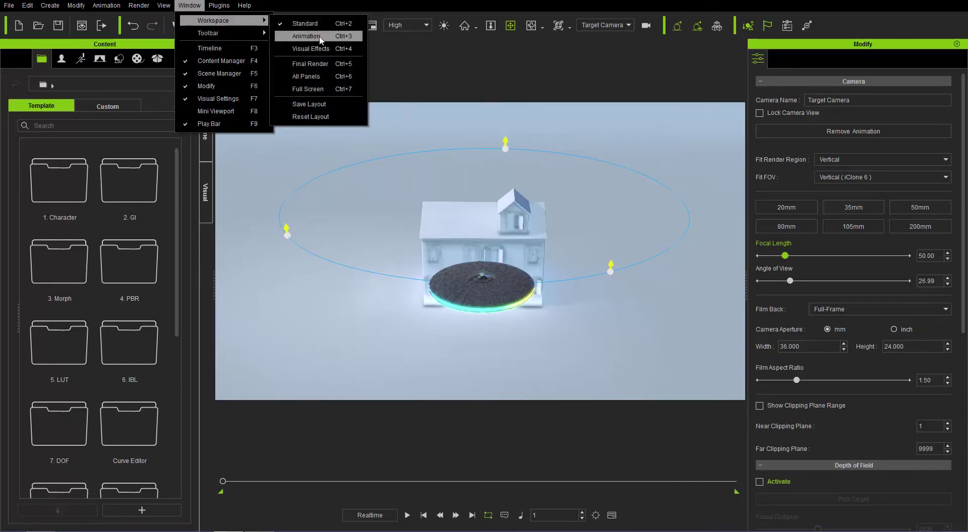
click(306, 35)
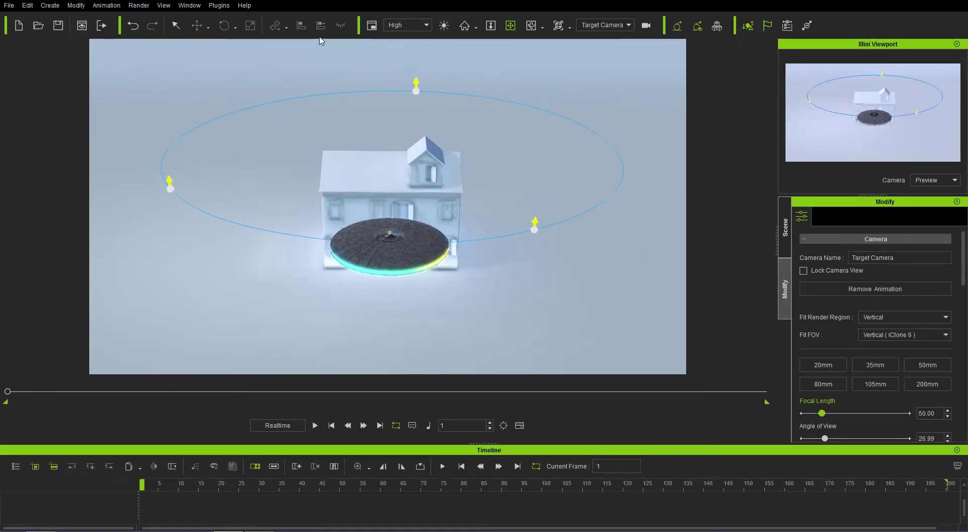
Open the Curve Editor plugin and dock it between the Mini Viewport and the Modify panel.
click(219, 5)
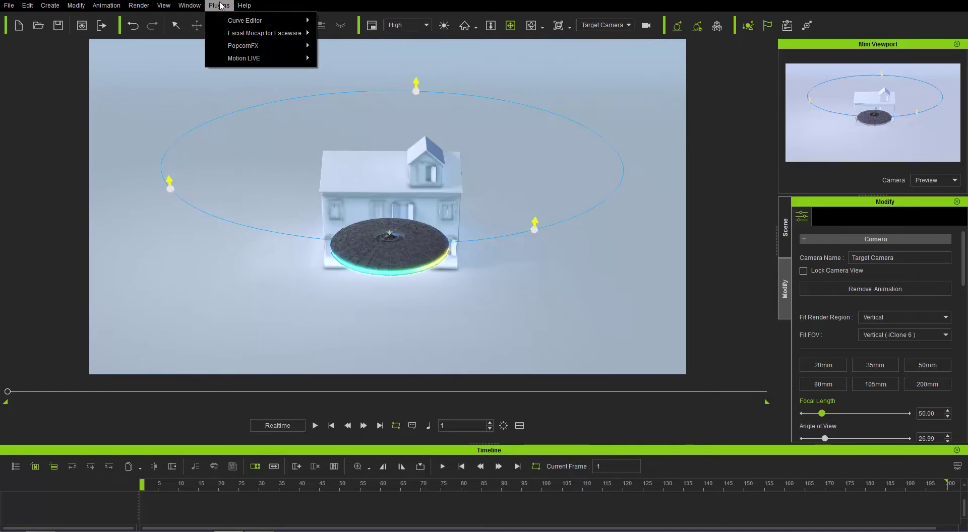
mouse_move(240, 27)
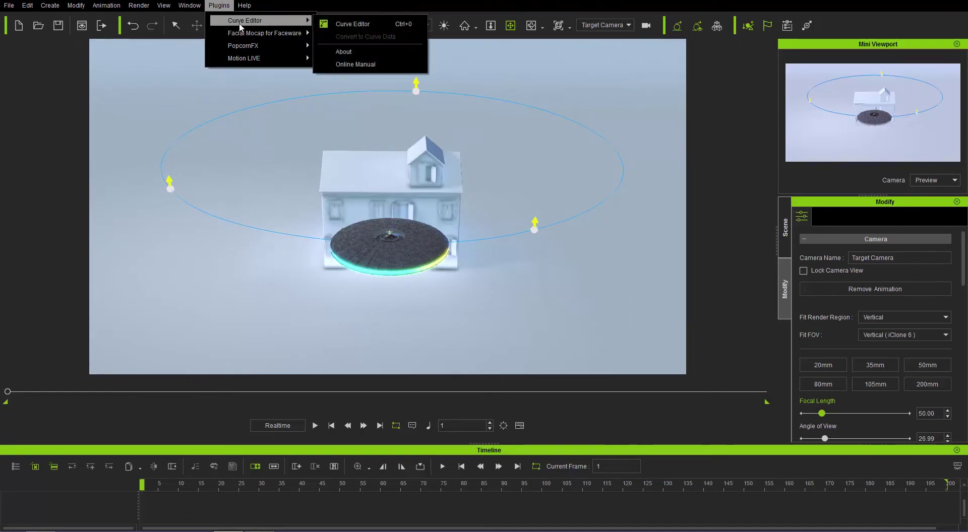
click(353, 23)
drag(807, 260, 958, 186)
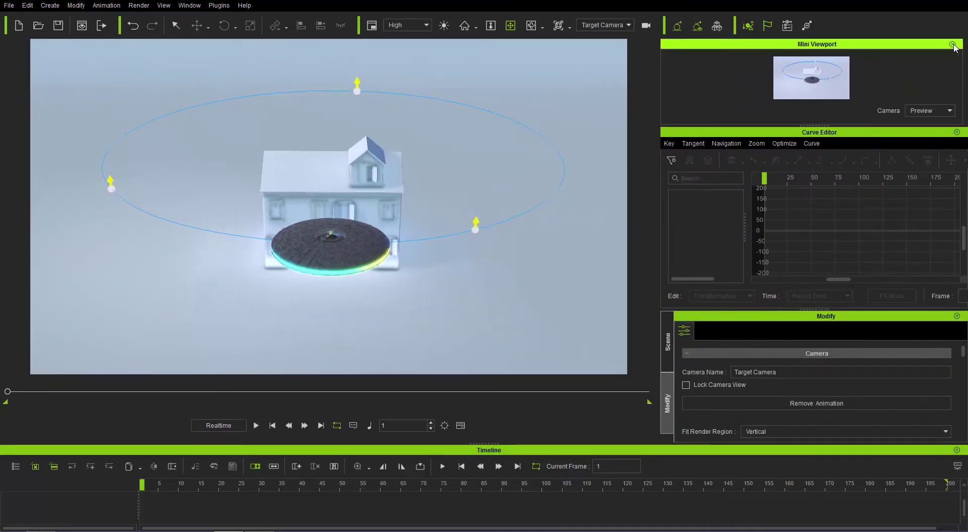
Close the Mini Viewport, Modify and Scene panels and enlarge the Curve Editor and Timeline areas.
click(952, 44)
click(957, 281)
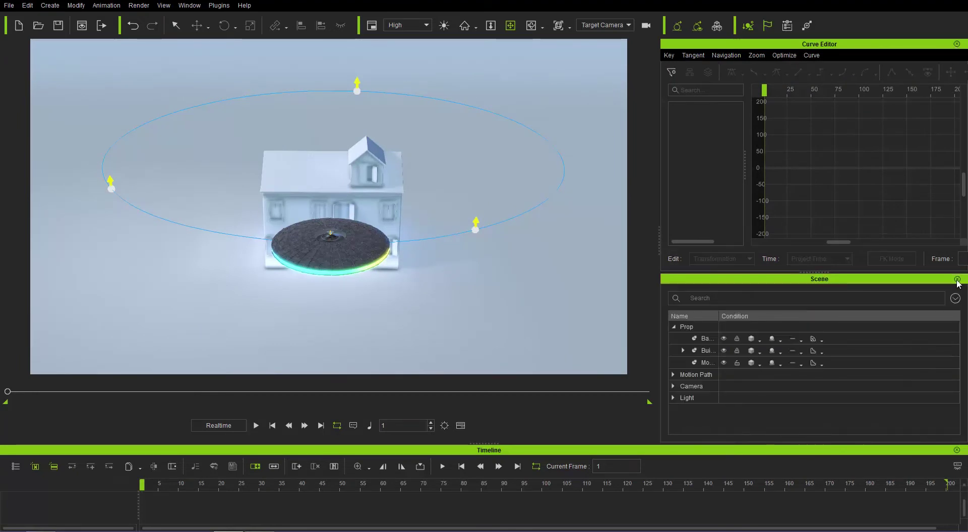
click(957, 280)
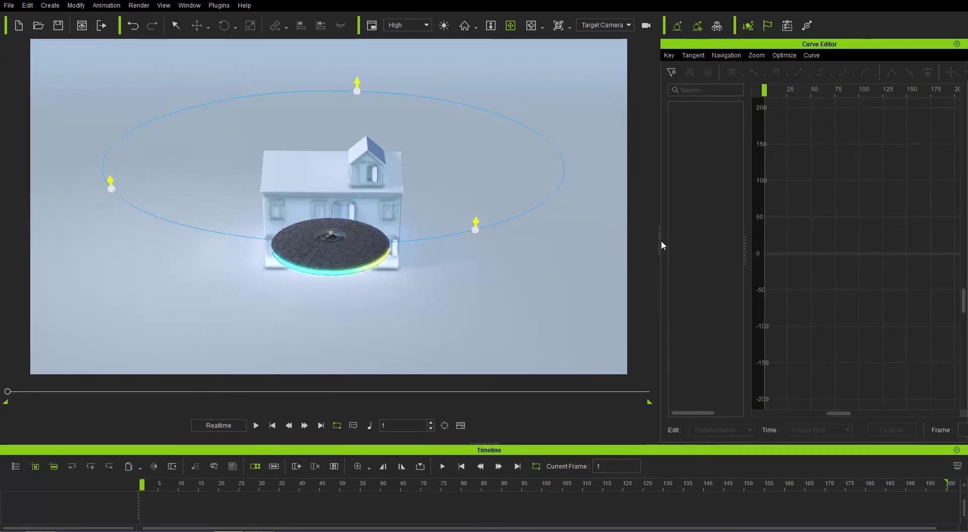
drag(659, 242, 488, 250)
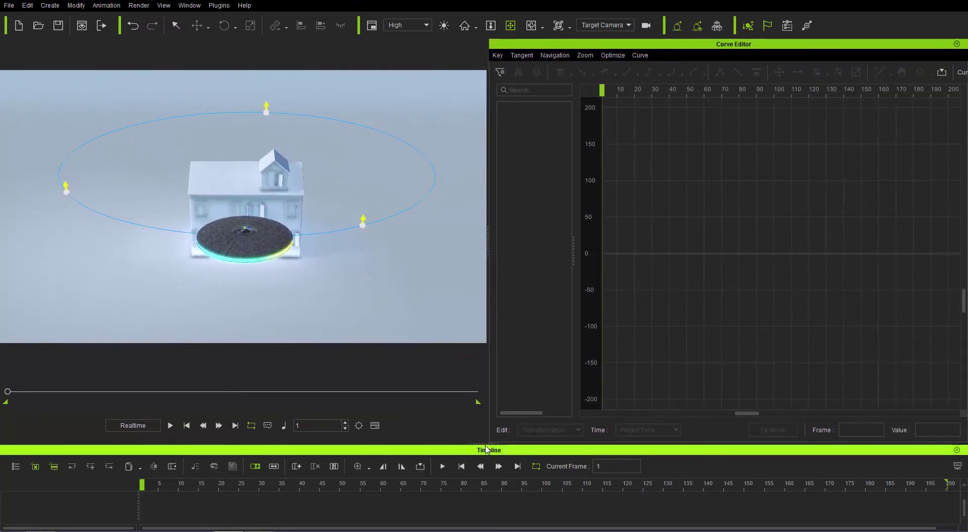
drag(489, 445, 489, 379)
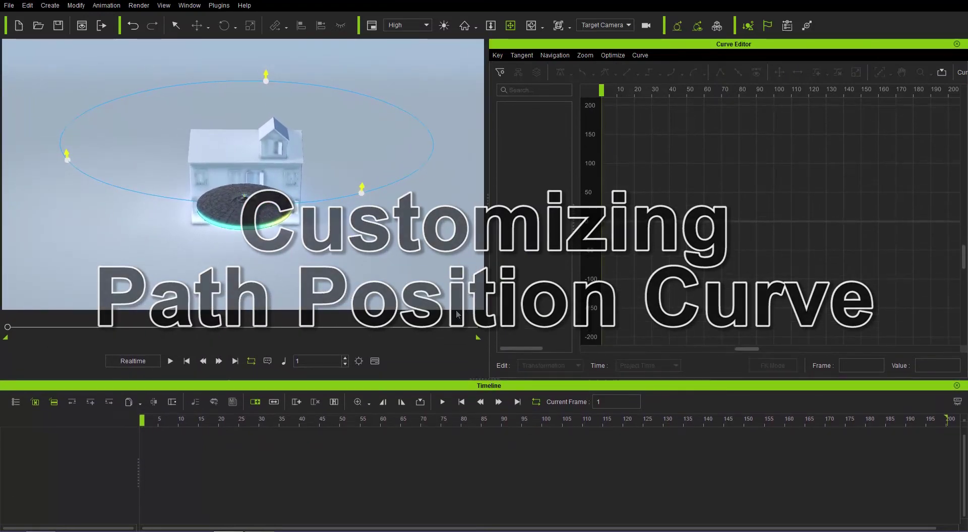
Select the mothership and display its Constraint curves in the Curve Editor.
click(251, 215)
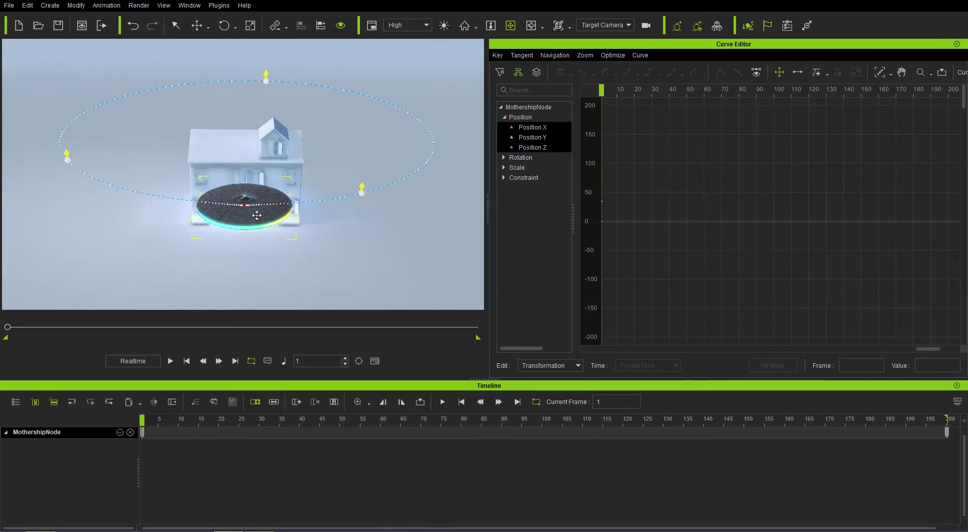
right_click(244, 215)
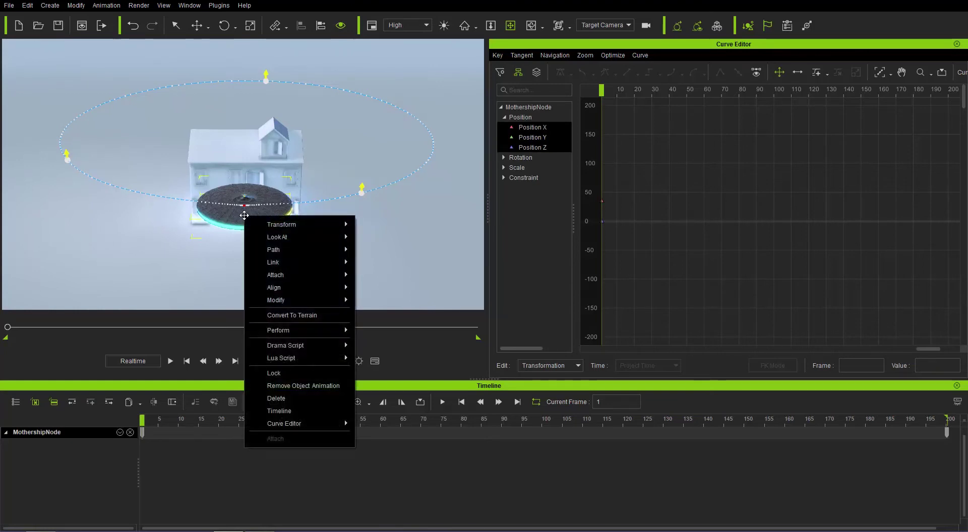
mouse_move(322, 423)
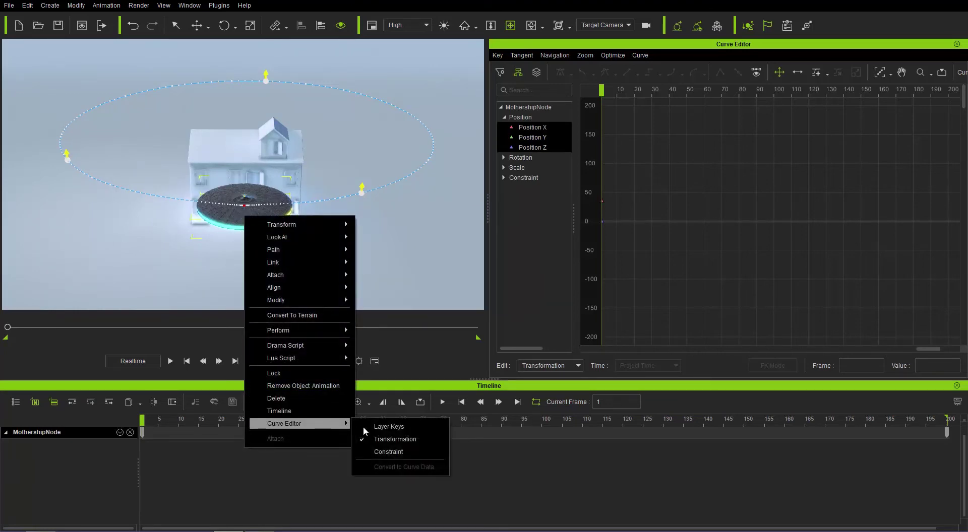
click(388, 452)
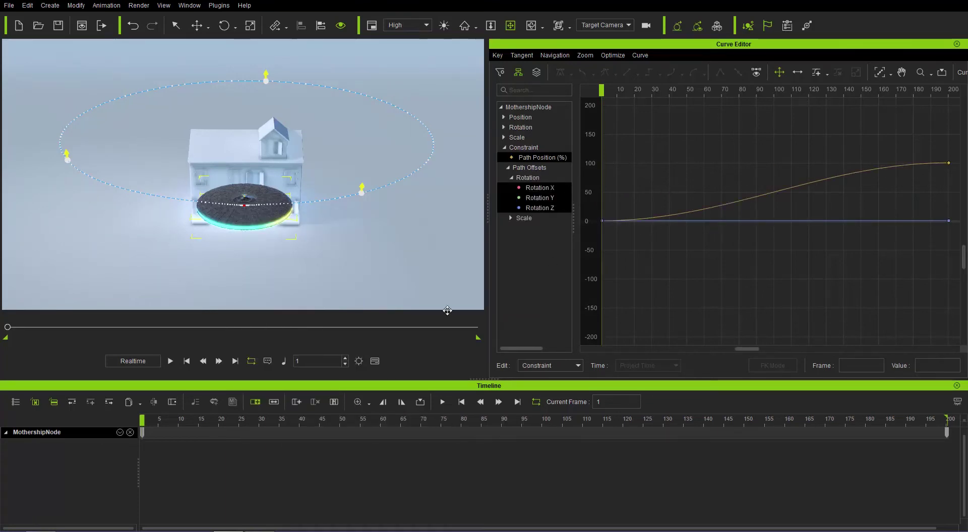
Show the MothershipNode's Constraint tracks in the Timeline.
click(120, 433)
click(127, 376)
click(238, 389)
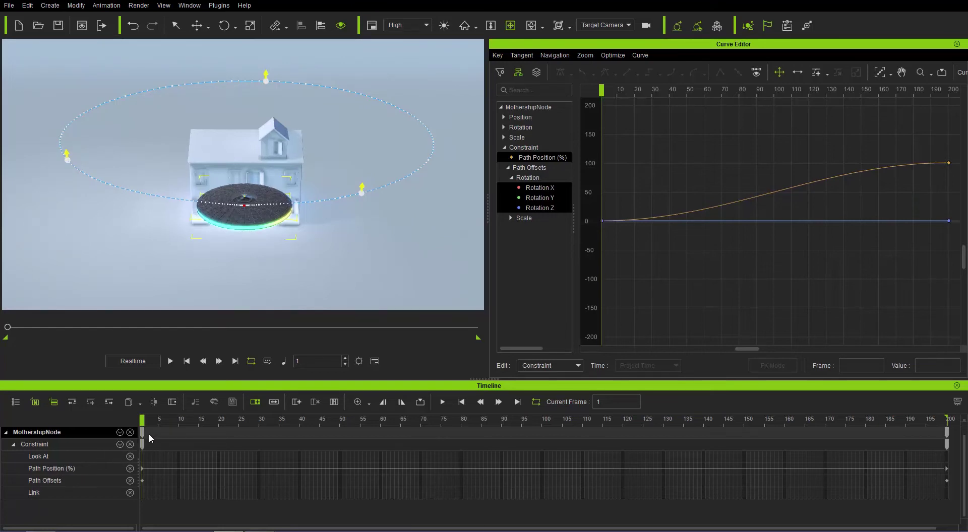
Isolate the Path Position (%) curve, fitted to the graph, and scrub the playhead to frame 161.
click(880, 73)
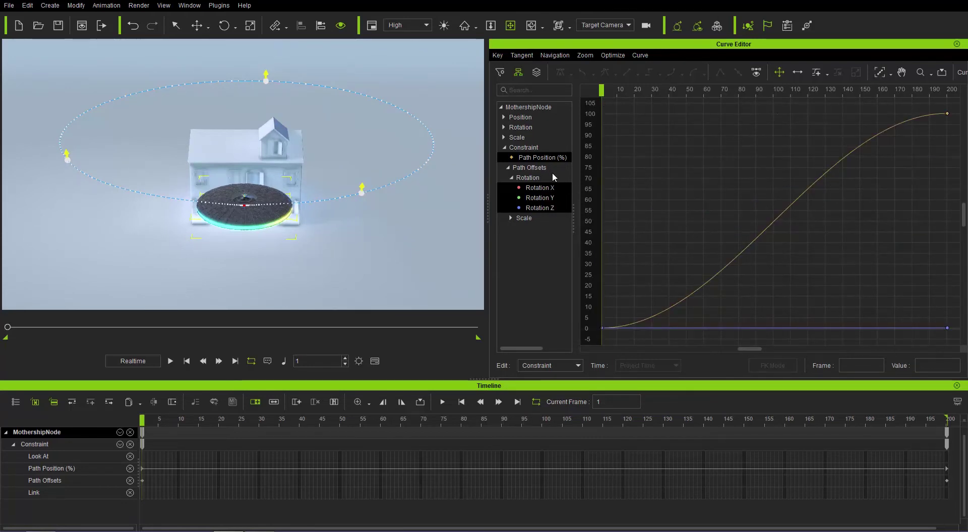
click(549, 160)
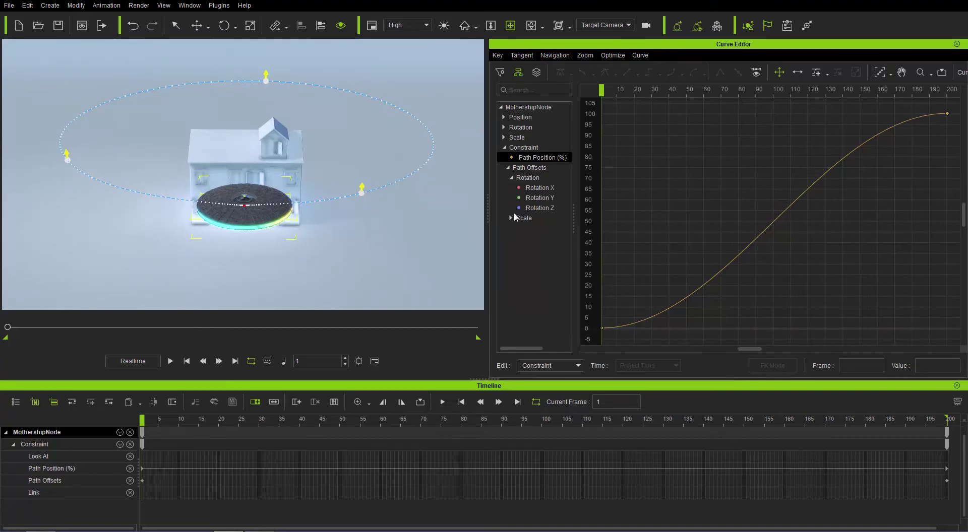
click(511, 177)
click(508, 168)
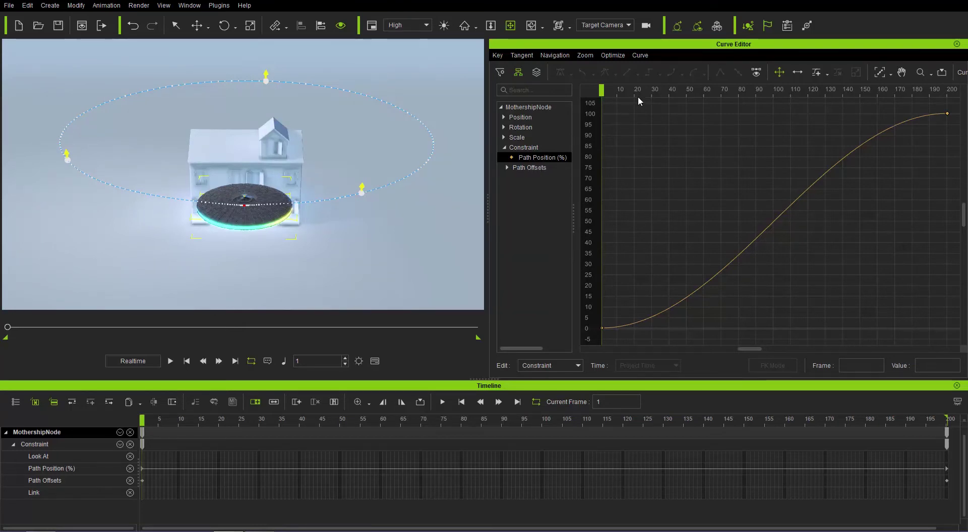
mouse_move(610, 92)
mouse_down()
mouse_move(946, 91)
mouse_move(633, 95)
mouse_move(946, 90)
mouse_move(696, 94)
mouse_move(880, 92)
mouse_up()
Set the value of the Path Position key at frame 200 to 300 and fit the curve in the graph.
click(948, 114)
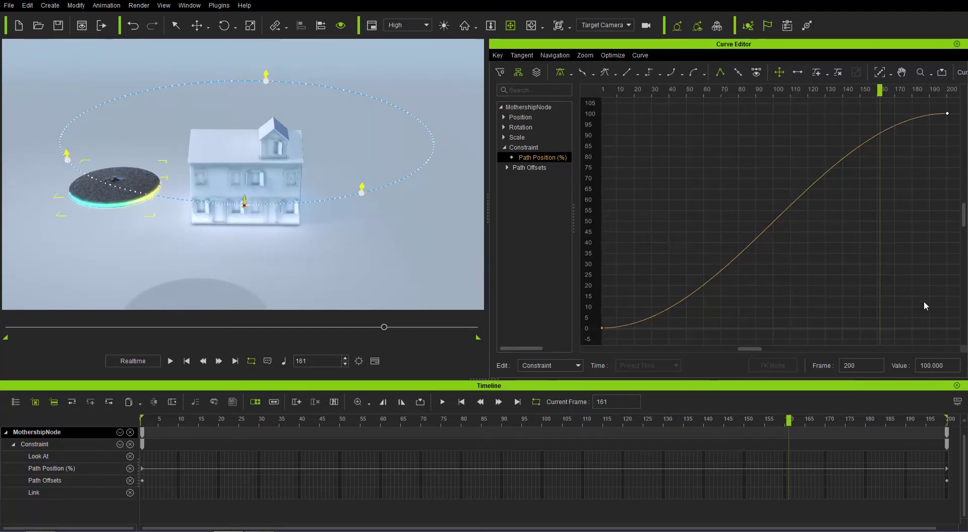
click(949, 366)
text(3)
key(Return)
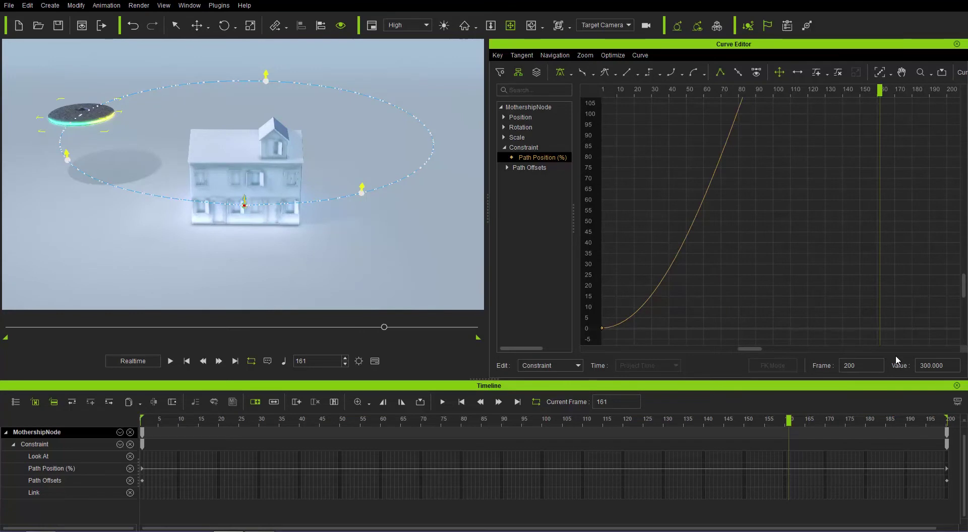
click(883, 76)
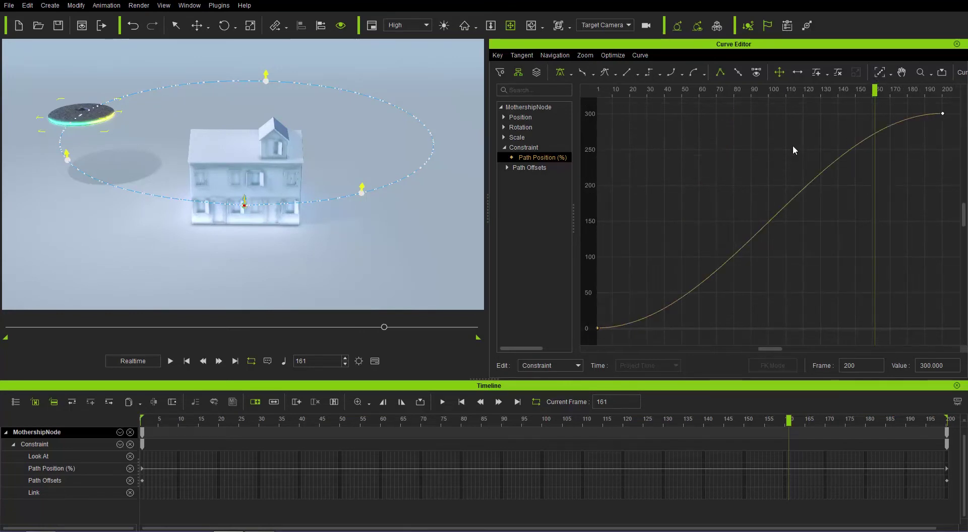
Play the animation from the first frame to review the saucer's laps, and return to the start.
click(187, 361)
click(171, 361)
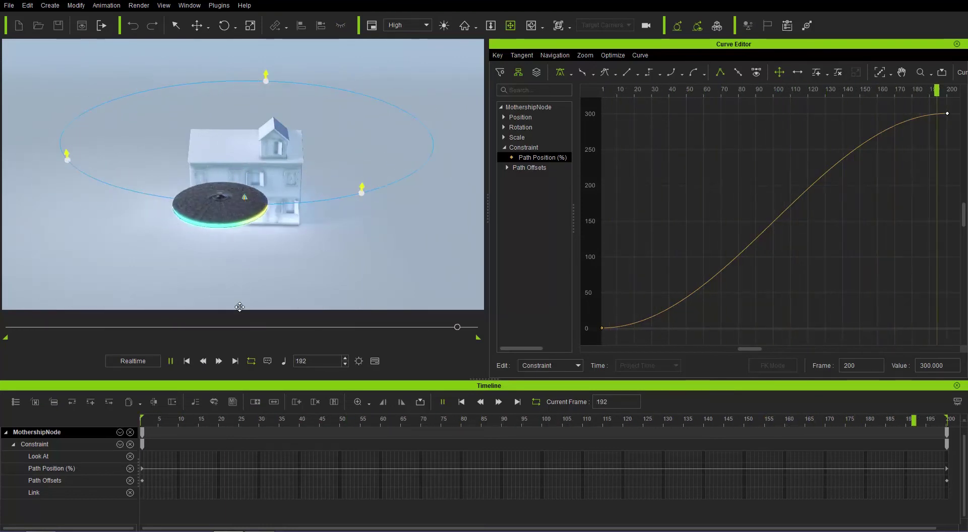
click(187, 362)
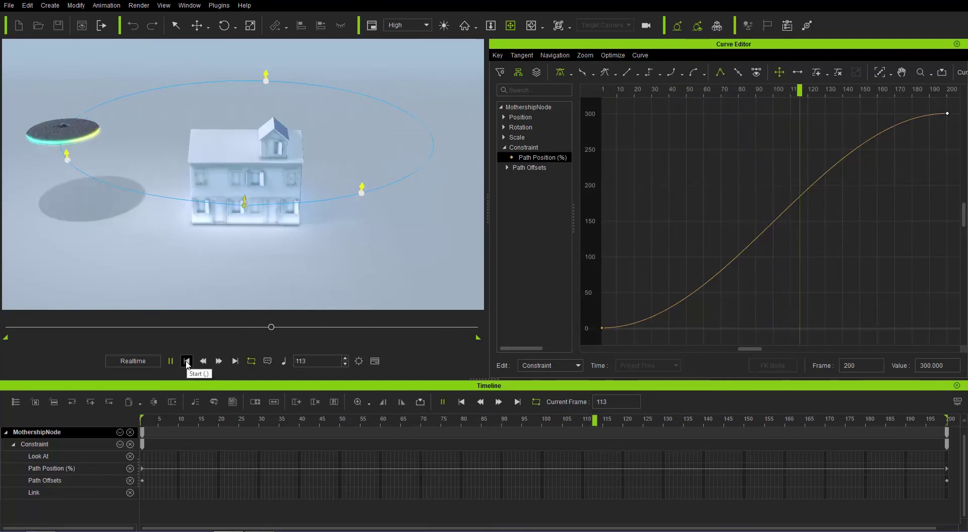
Lower the Path Position key at frame 200 to about 150 in the graph and preview the saucer's motion.
drag(948, 117, 948, 223)
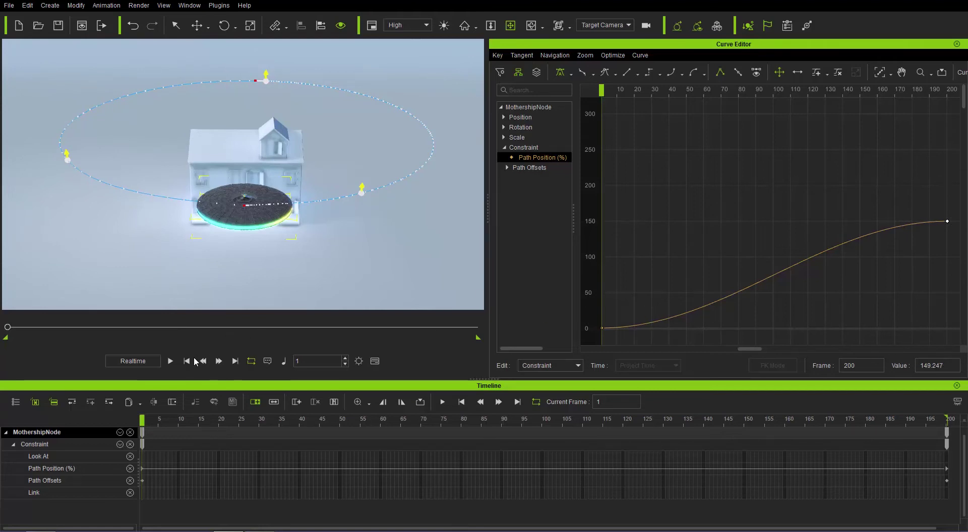
click(171, 361)
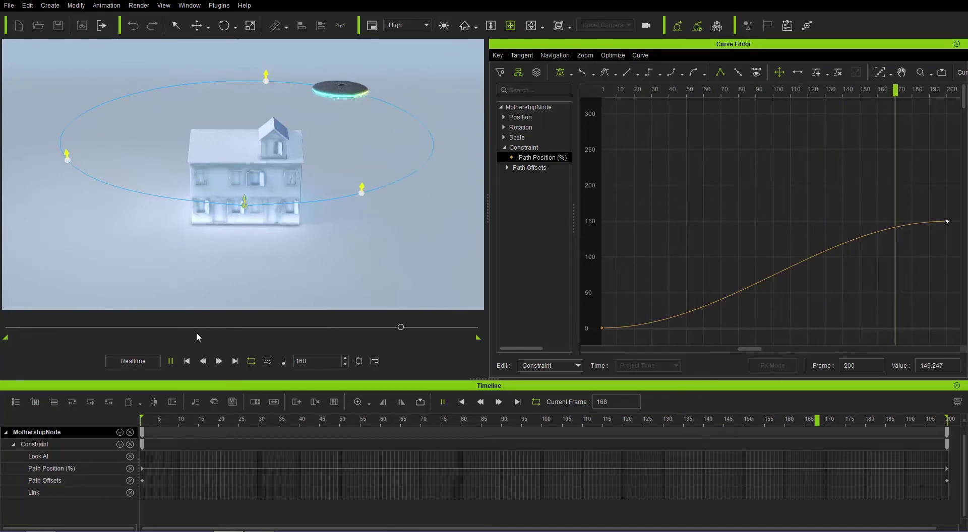
click(189, 364)
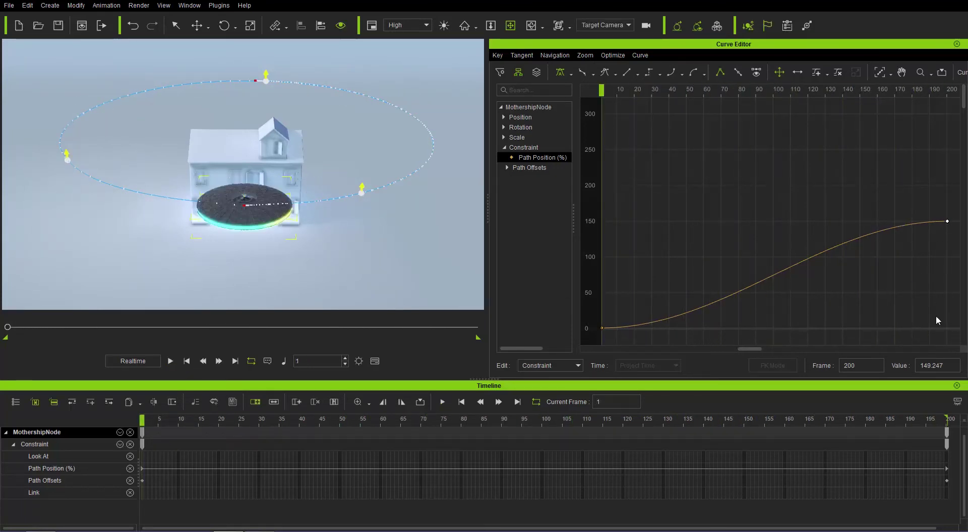
Set the value of the Path Position key at frame 200 to 100 and refit the curve in the graph.
drag(944, 365, 909, 361)
text(100)
key(Return)
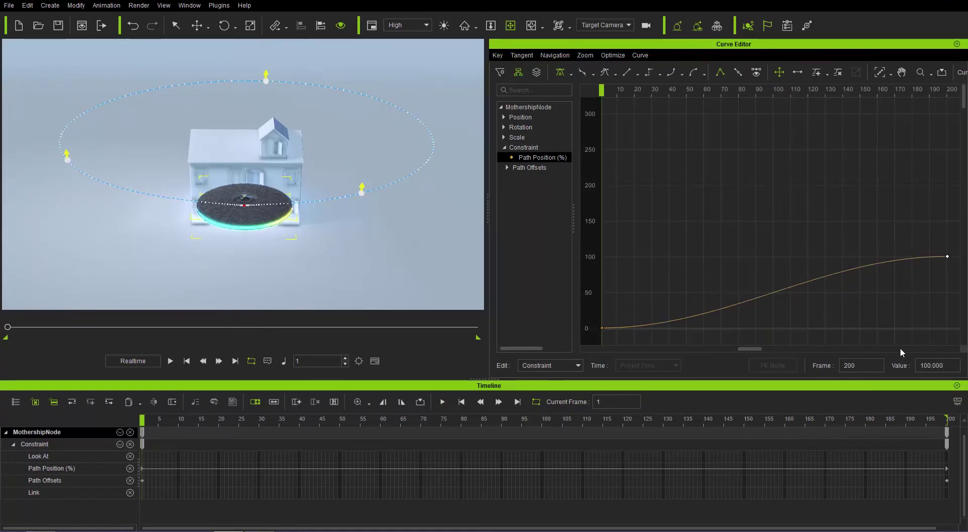
click(880, 72)
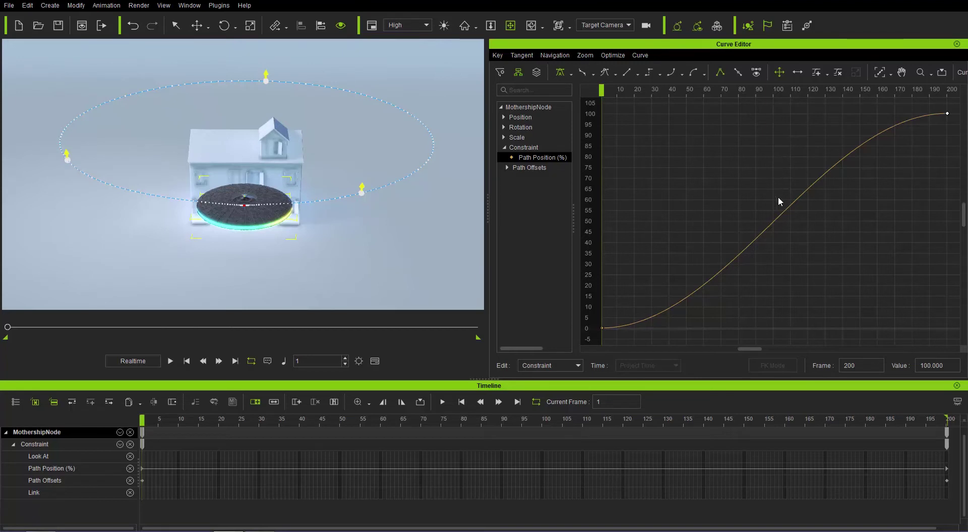
Apply Linear tangents to the whole Path Position curve and preview the constant-speed motion.
click(773, 228)
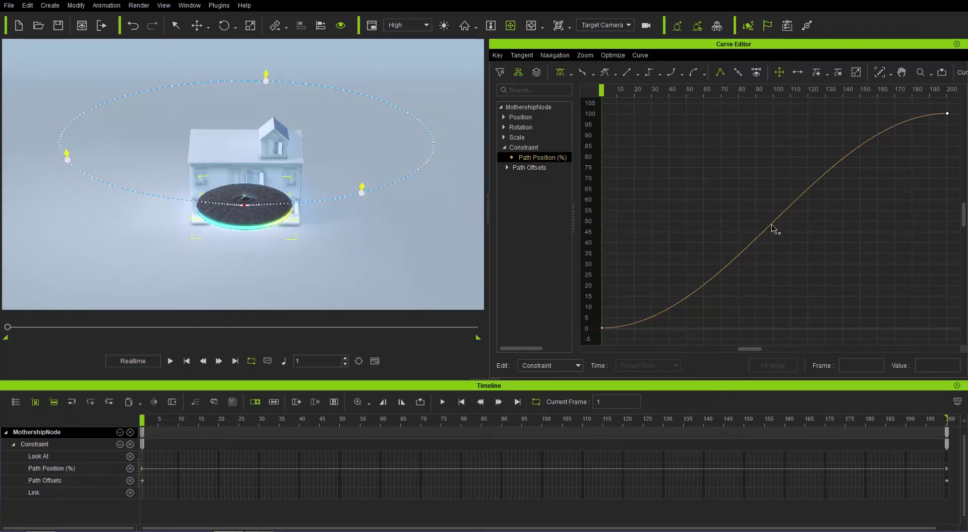
click(627, 72)
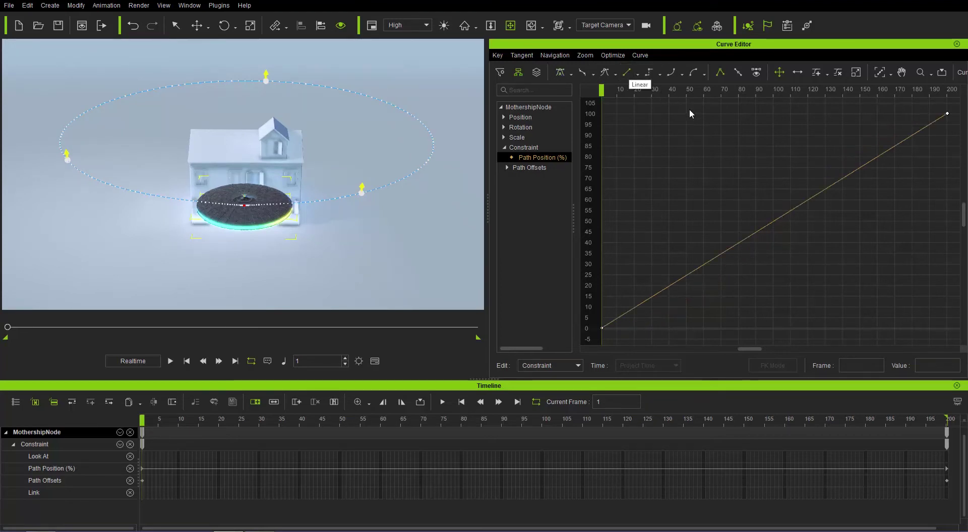
click(171, 361)
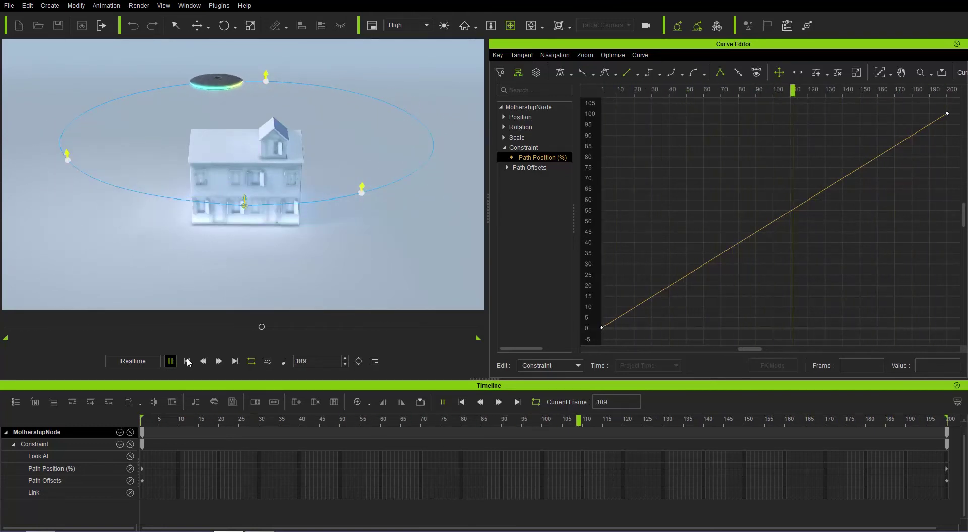
click(186, 361)
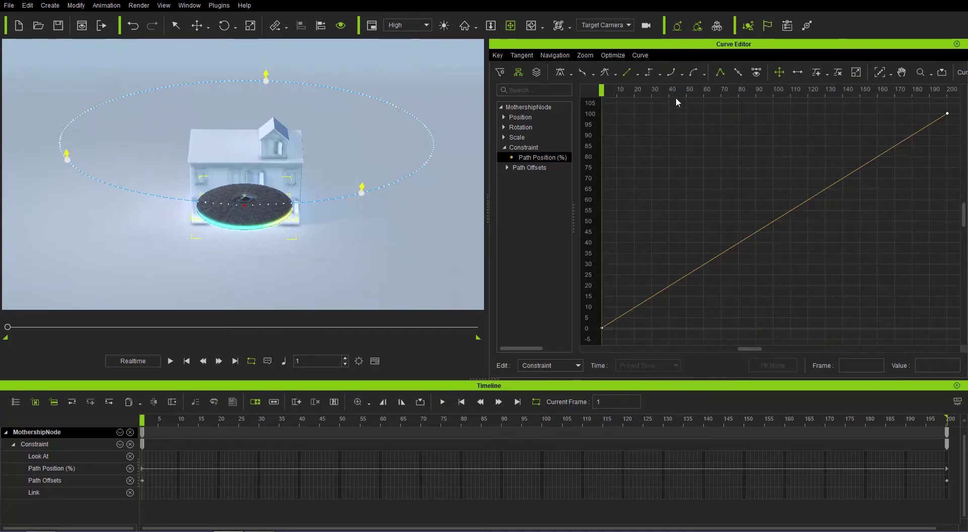
Restore smooth ease-in and ease-out tangents on the whole Path Position curve.
click(561, 72)
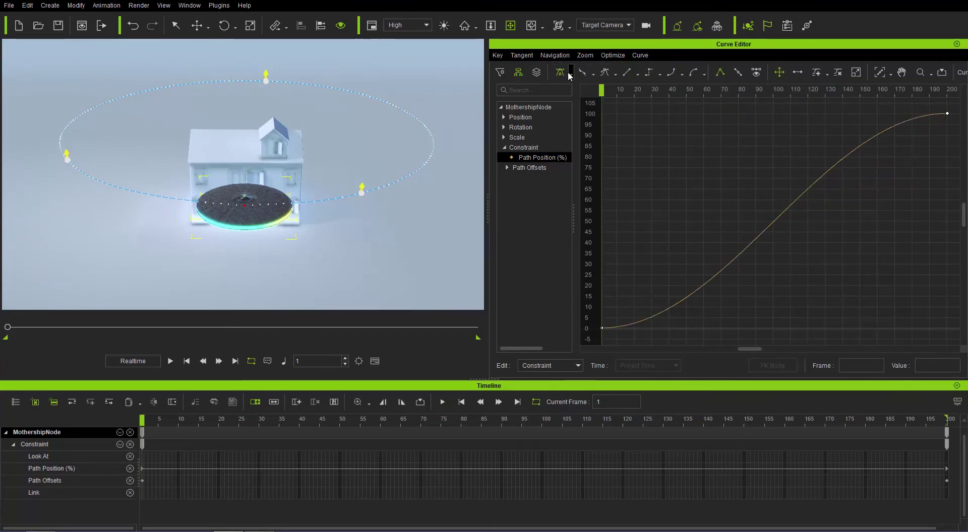
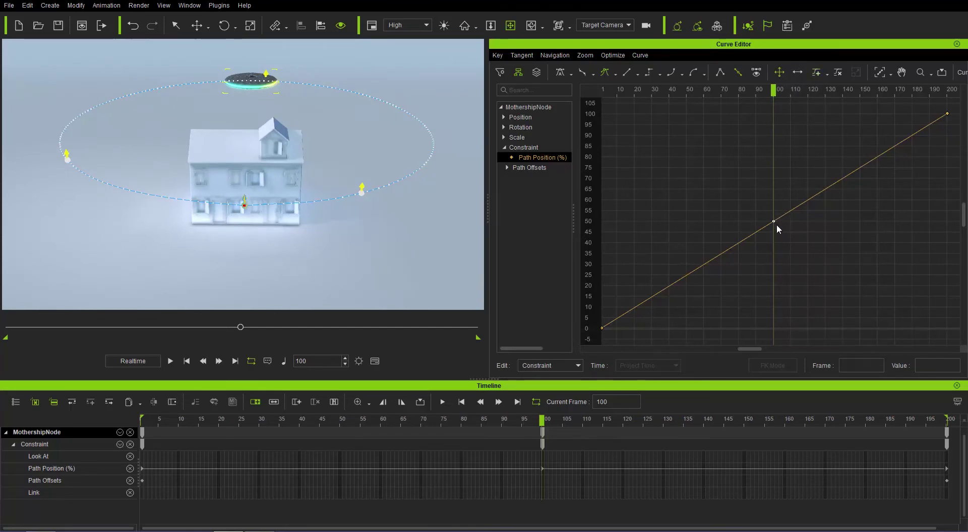
Bend the Path Position curve backward at the frame 100 key using its tangent handle, ending near frame 170 and value 38, and preview the motion.
mouse_move(776, 225)
mouse_down()
mouse_move(774, 200)
mouse_move(813, 248)
mouse_move(771, 257)
mouse_move(743, 204)
mouse_move(774, 193)
mouse_move(788, 241)
mouse_move(774, 222)
mouse_up()
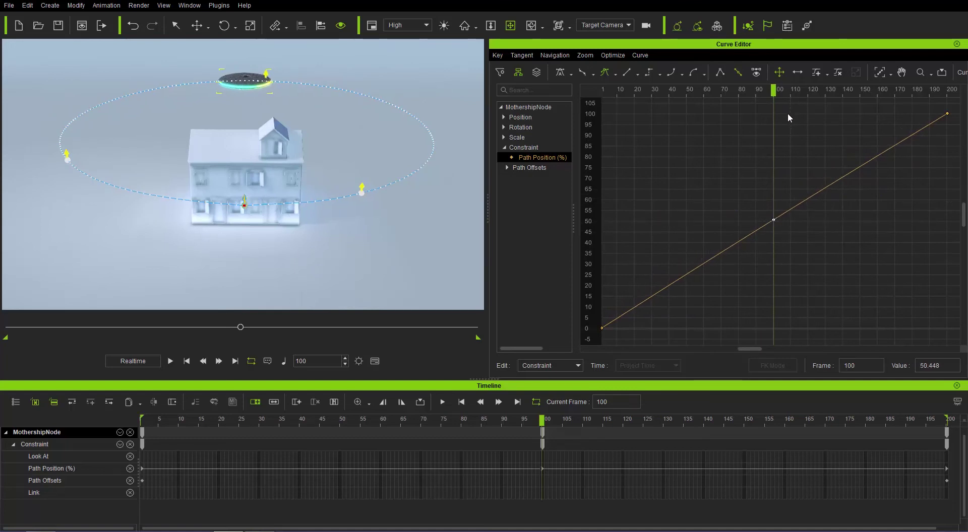
click(757, 73)
drag(861, 167, 895, 247)
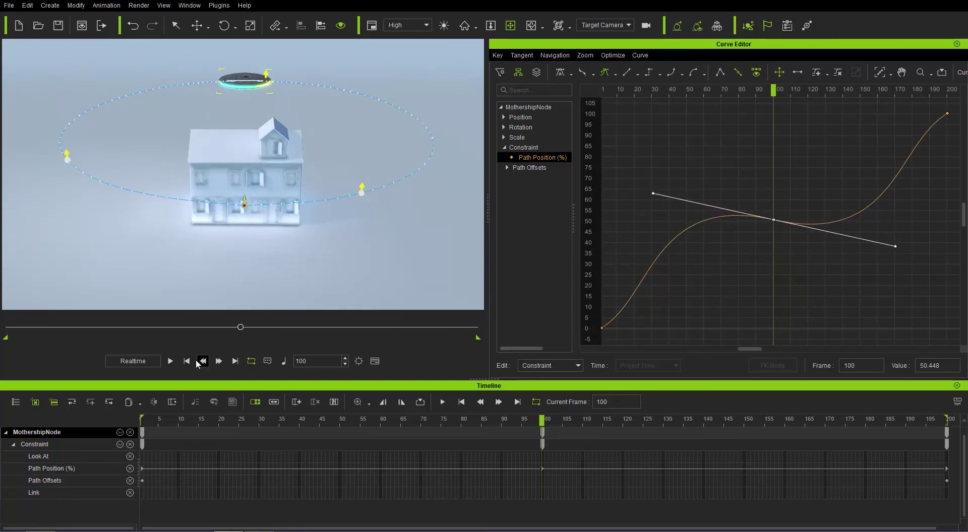
click(170, 361)
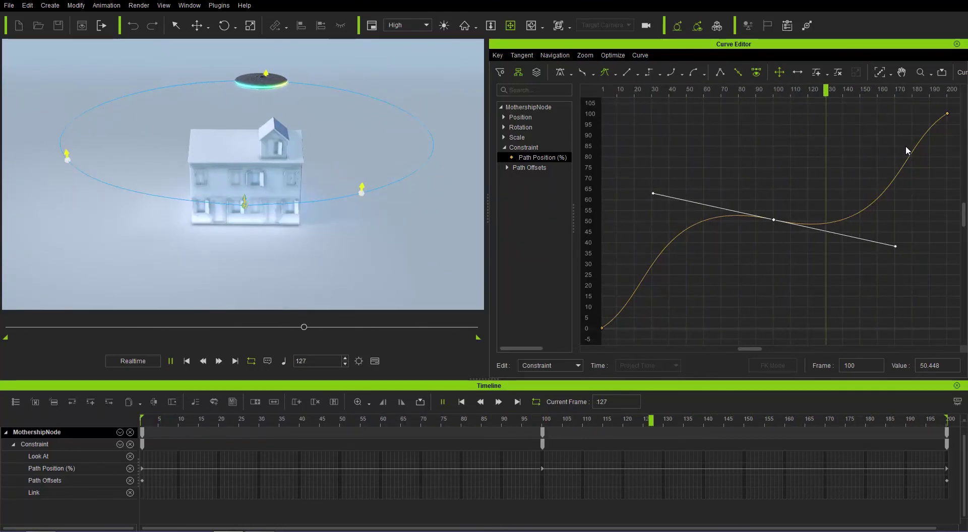
click(186, 361)
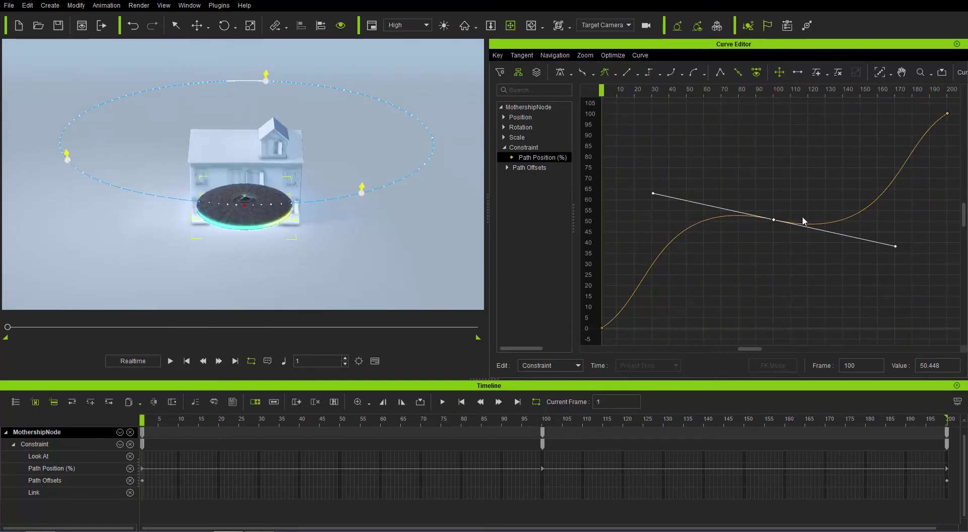
Try a steeper tangent through the frame 100 Path Position key, and delete that key from the curve.
drag(896, 247, 816, 171)
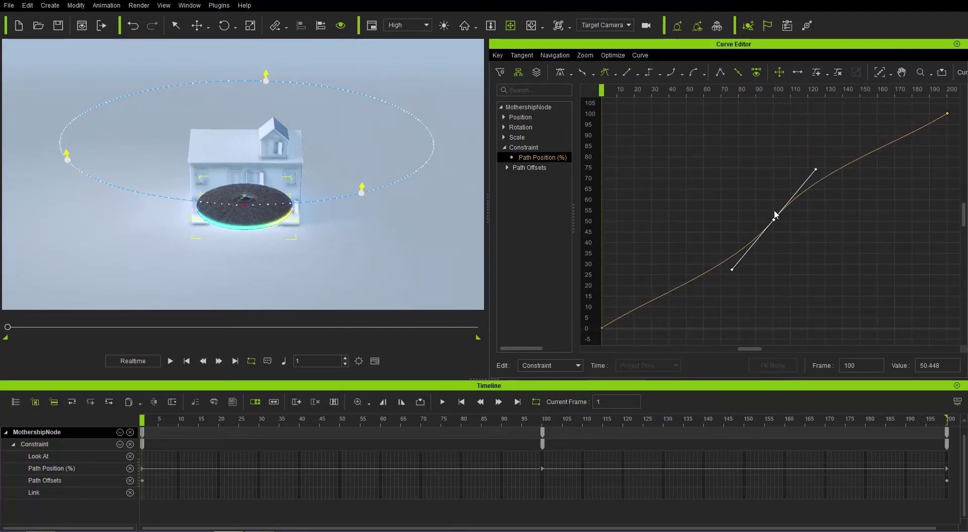
key(Delete)
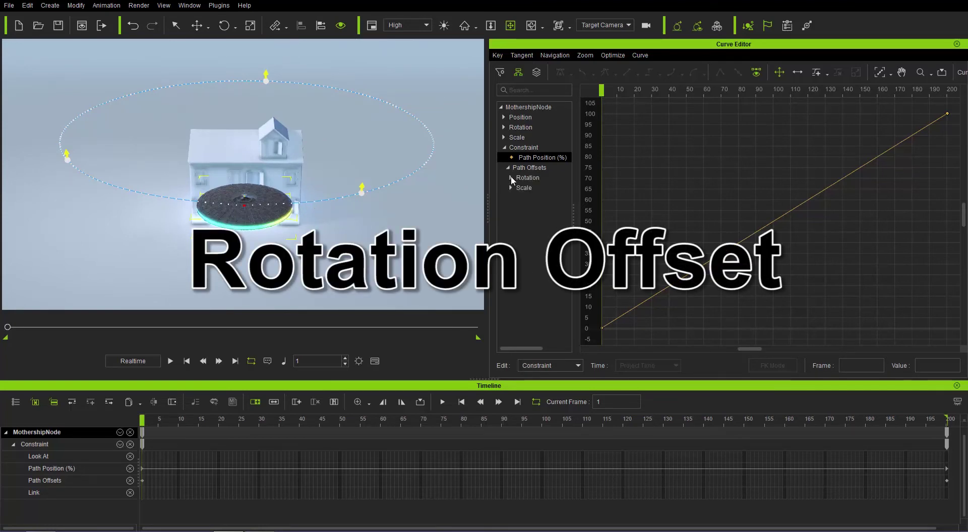
Set the Rotation Z path offset key at frame 200 to 720 and fit the curve in the graph.
click(511, 177)
click(534, 189)
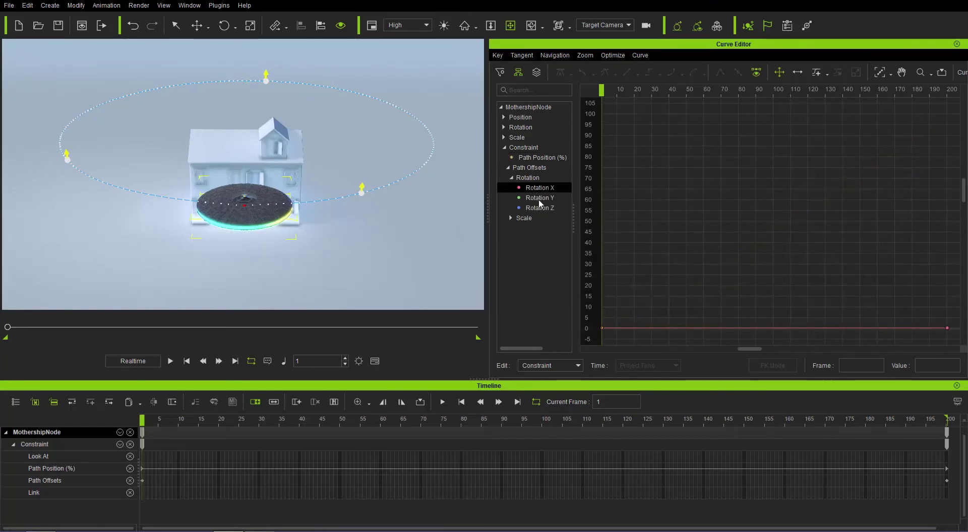
click(540, 200)
click(542, 208)
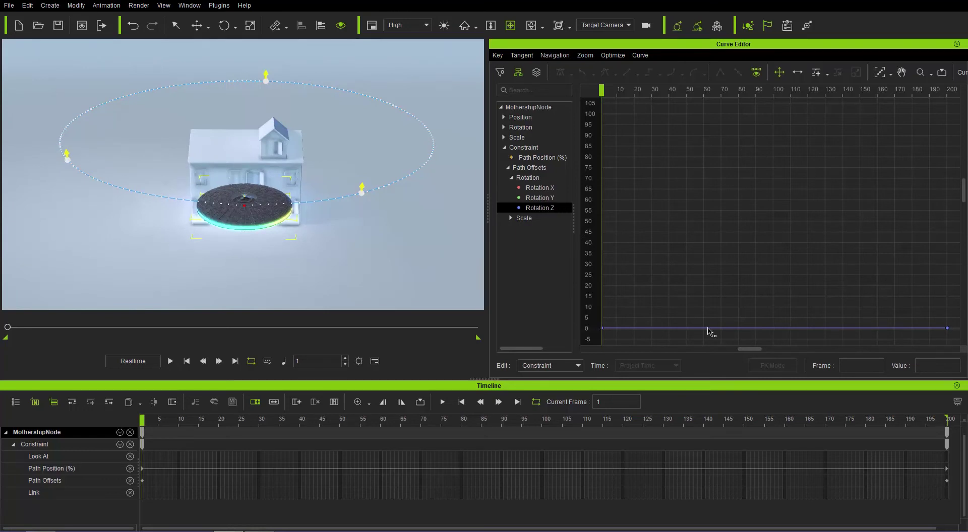
click(235, 361)
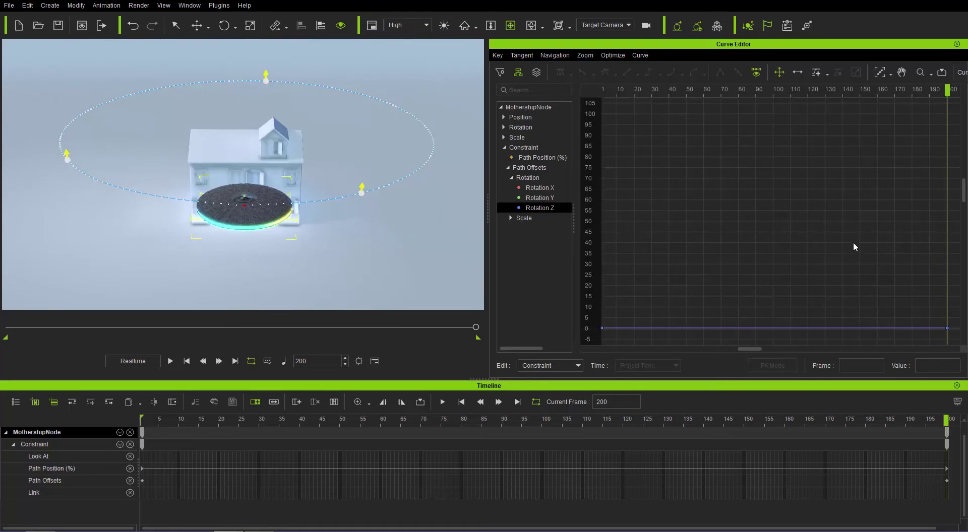
click(948, 330)
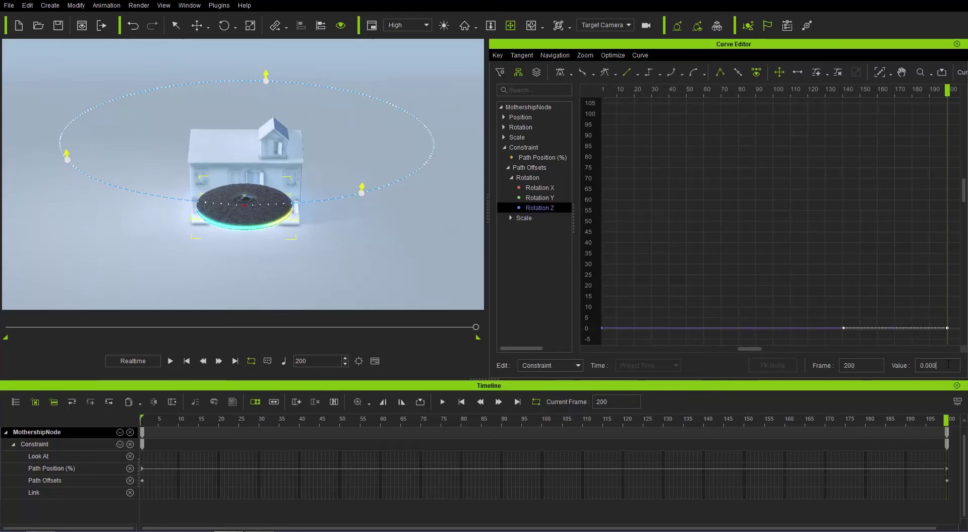
text(720)
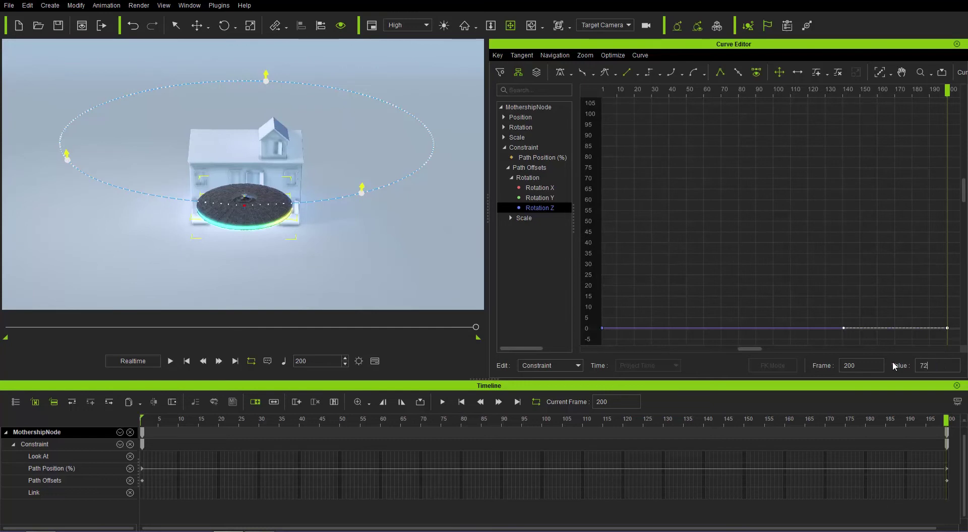
key(Return)
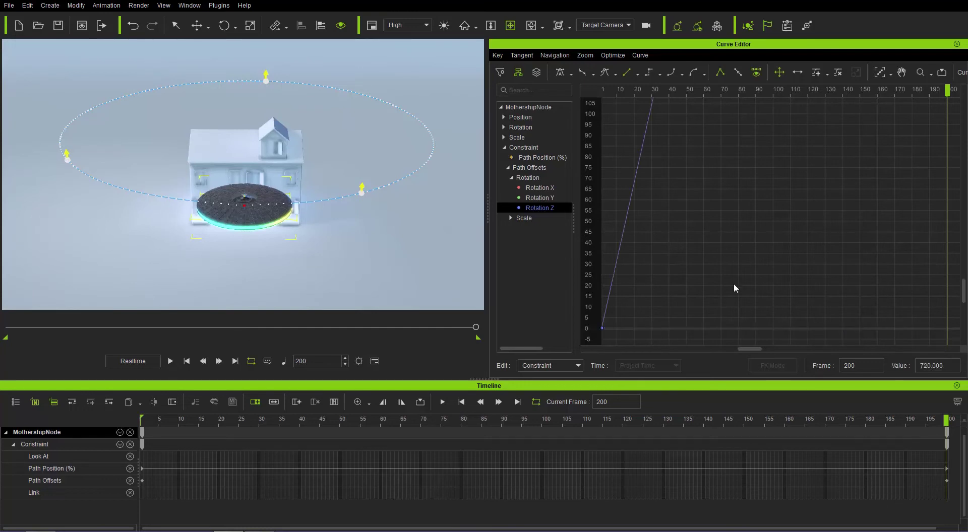
click(880, 75)
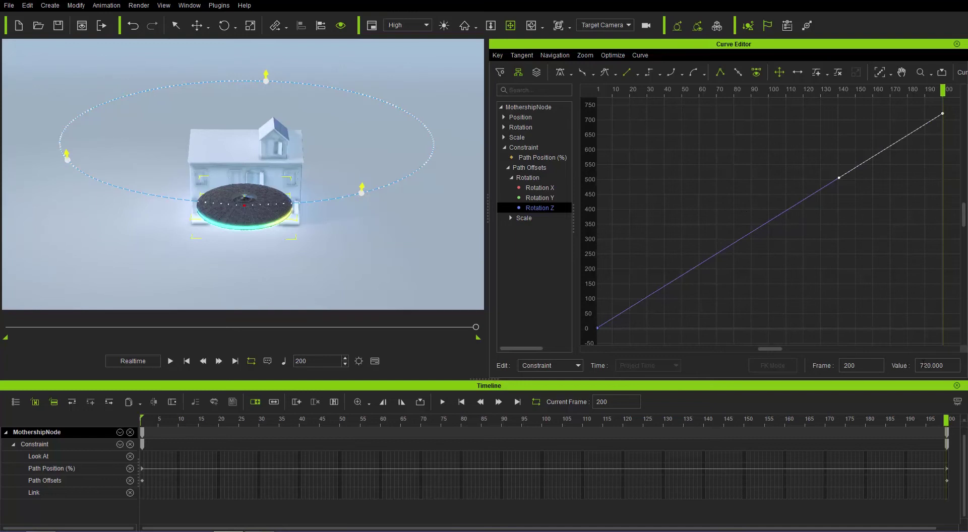
Play the animation from the start to preview the saucer's spin, and return to frame 1.
click(187, 361)
click(171, 361)
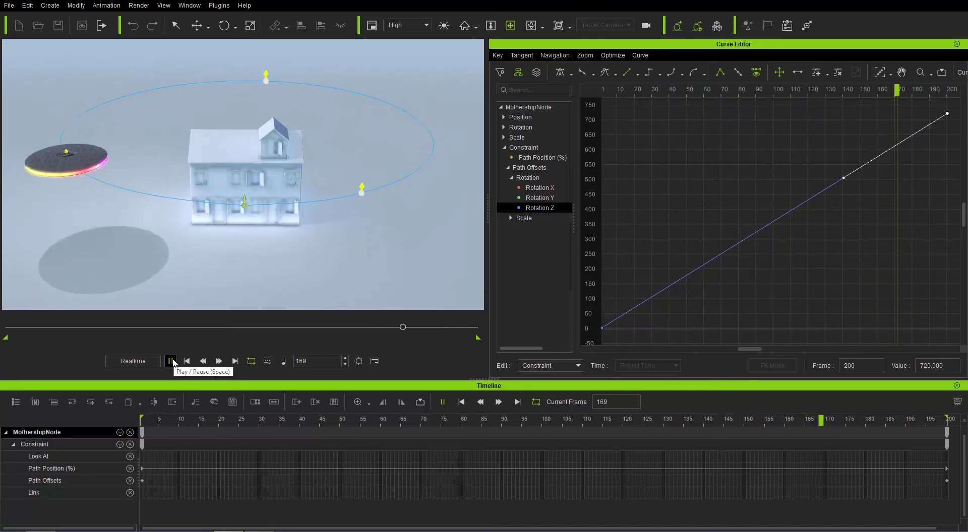
click(171, 361)
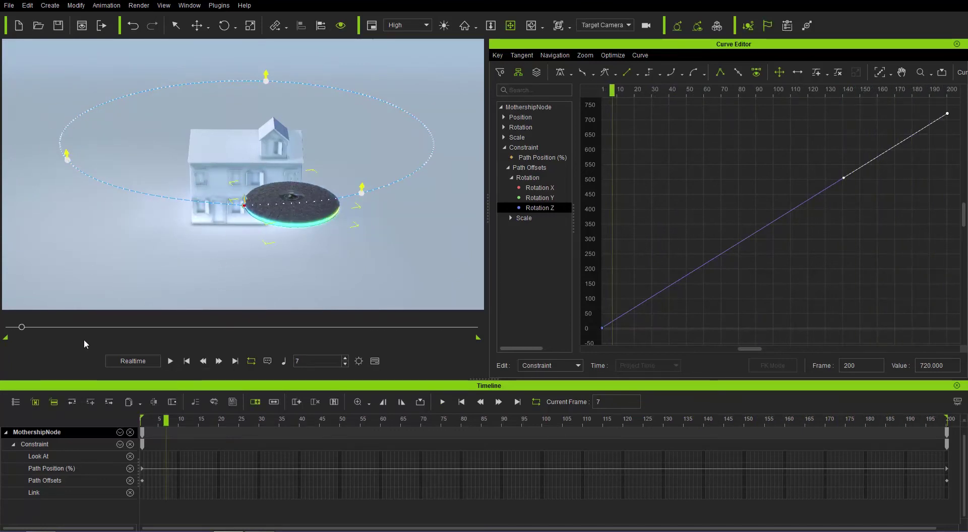
drag(22, 328, 8, 328)
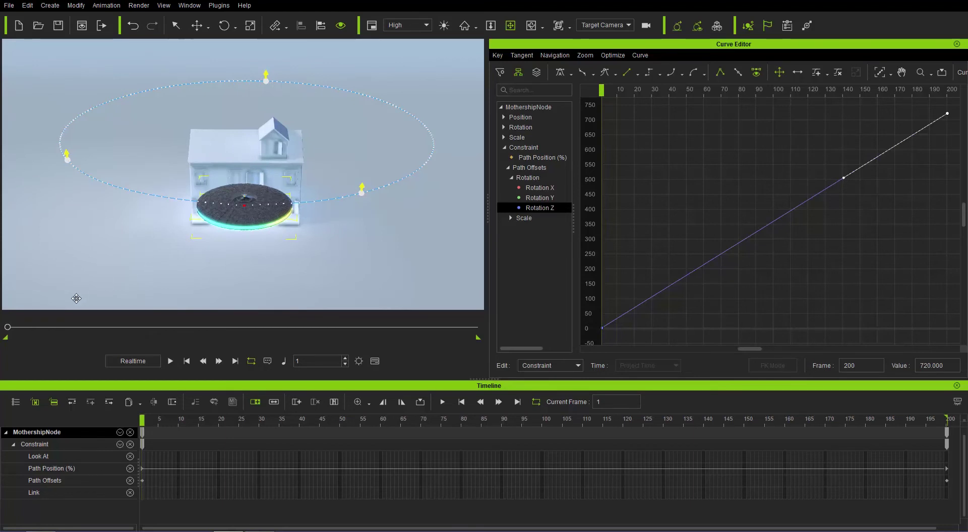
mouse_move(7, 327)
mouse_down()
mouse_move(74, 333)
mouse_move(151, 310)
mouse_move(276, 293)
mouse_move(248, 283)
mouse_move(4, 326)
mouse_up()
Display all three rotation offset curves and, at frame 50, tilt the saucer toward the house by about 32 degrees in Rotation Y.
click(537, 198)
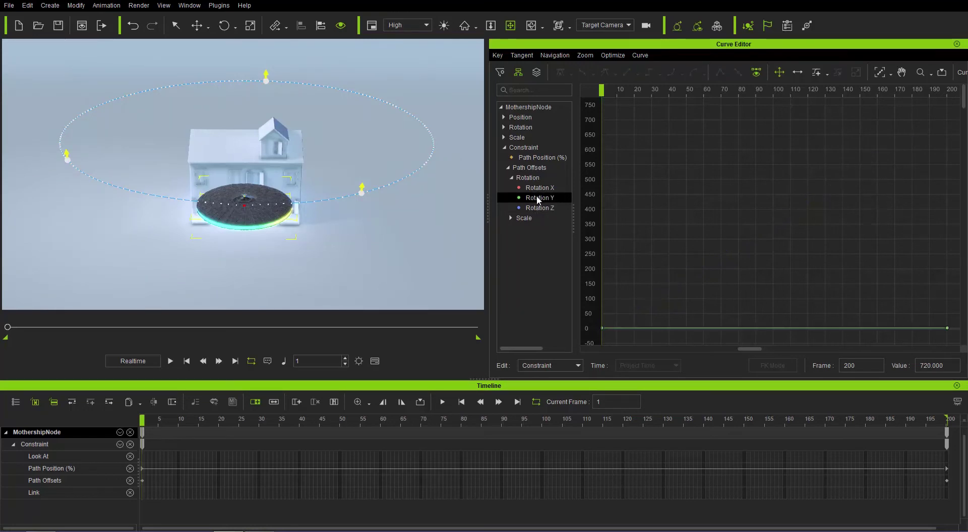
click(543, 209)
shift+click(545, 190)
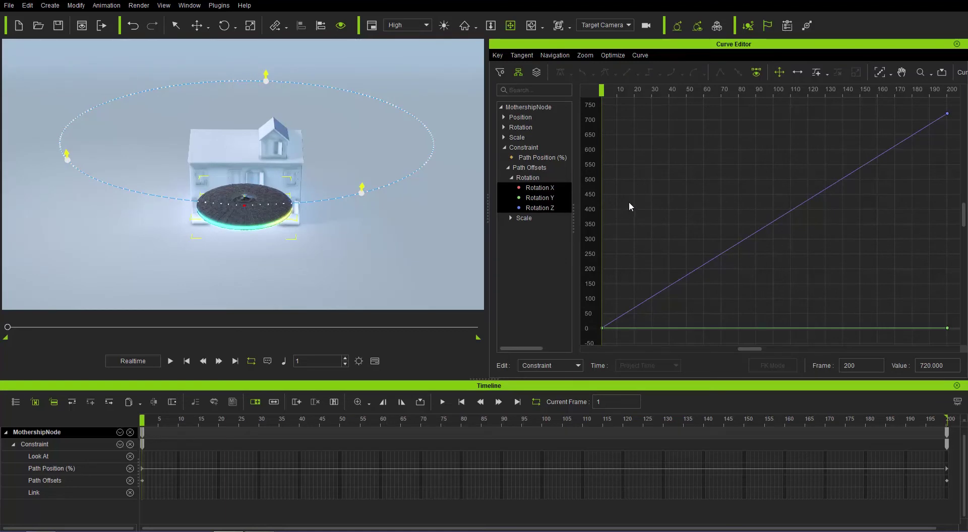
click(255, 421)
drag(270, 423, 339, 425)
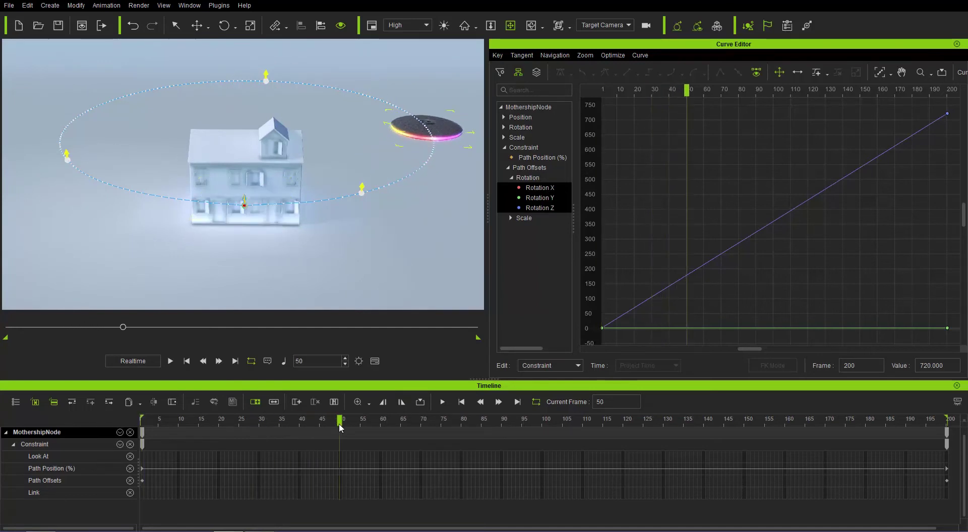
click(427, 139)
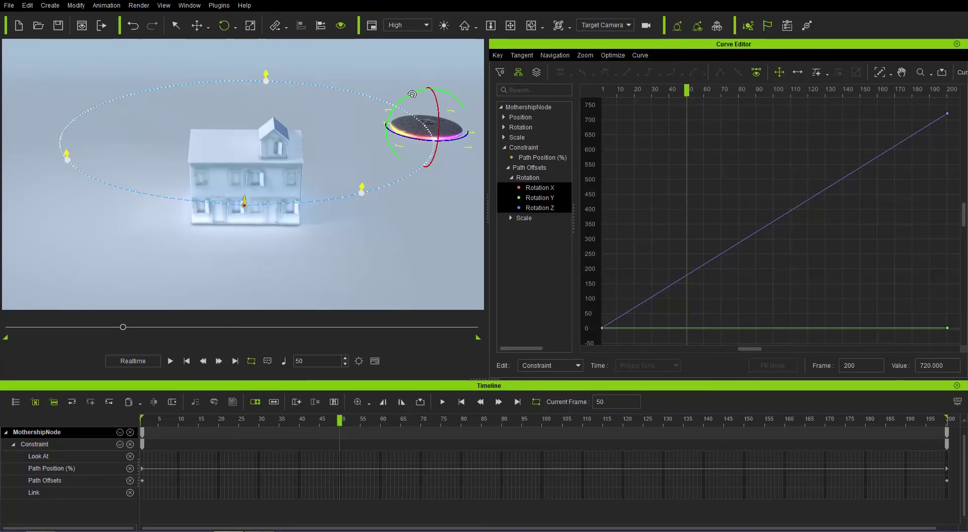
drag(412, 93, 399, 103)
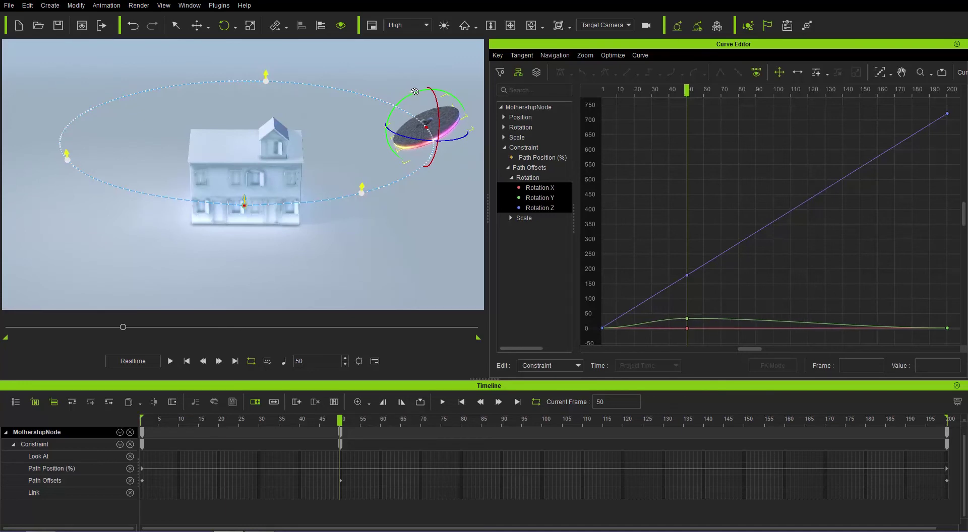
At frame 100, level the saucer's Rotation Y to about 2 degrees and tilt it to about 33 degrees in Rotation X.
drag(446, 424, 543, 420)
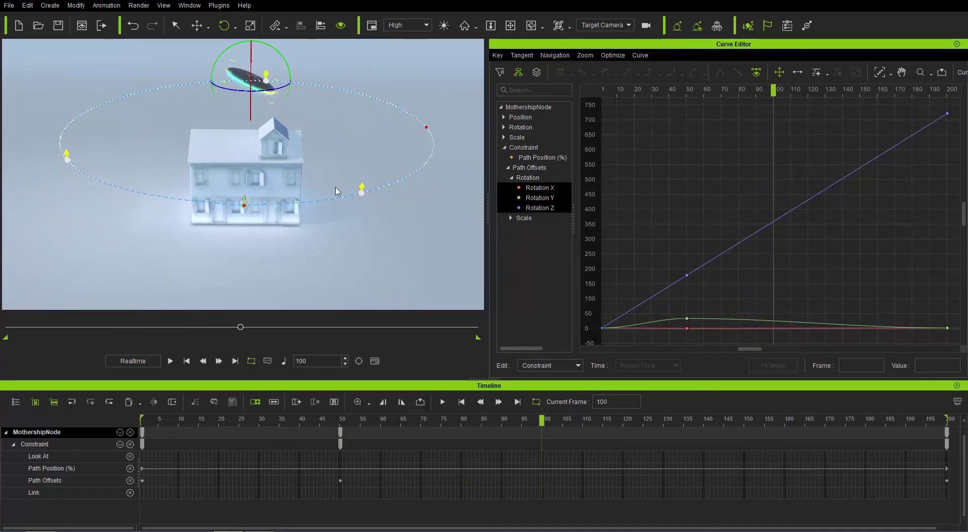
drag(283, 53, 273, 46)
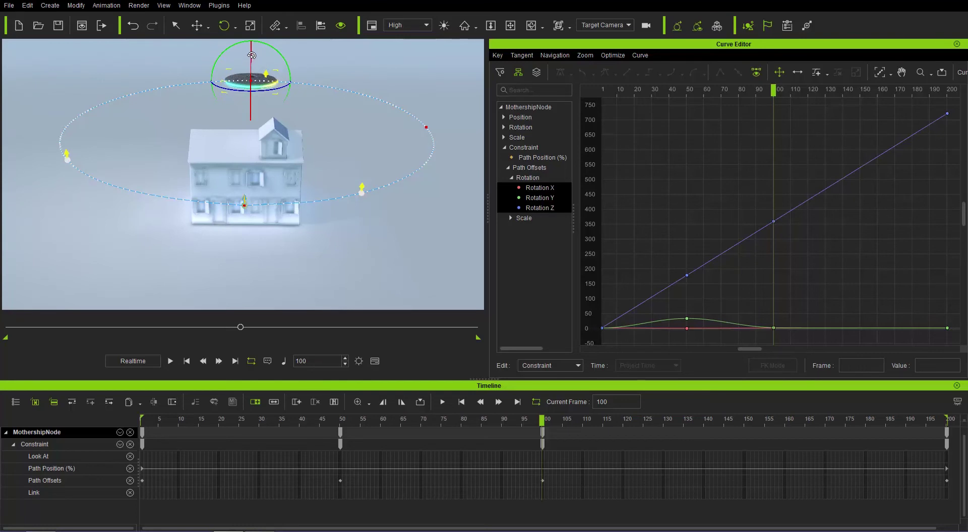
drag(252, 55, 252, 72)
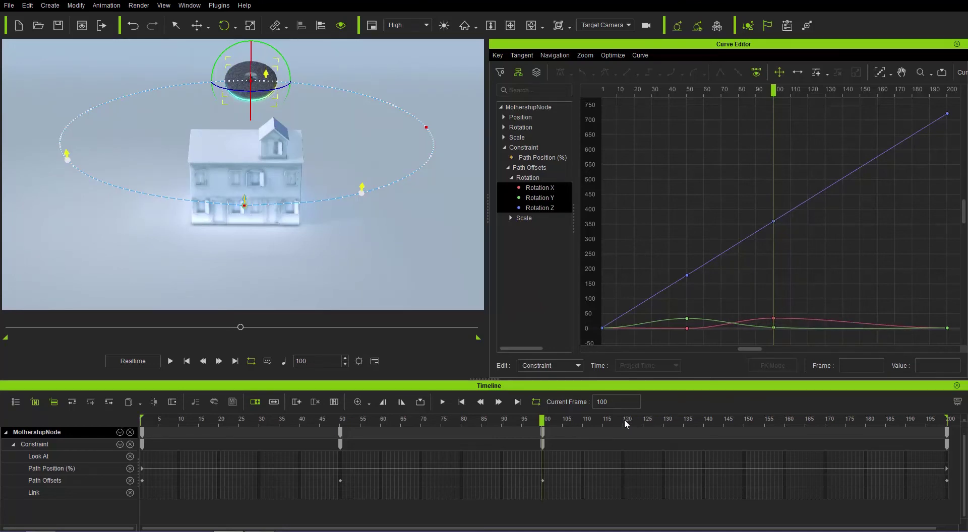
At frame 150, rotate the saucer to about -5 degrees in Rotation X and about -31 degrees in Rotation Y.
drag(624, 419, 746, 417)
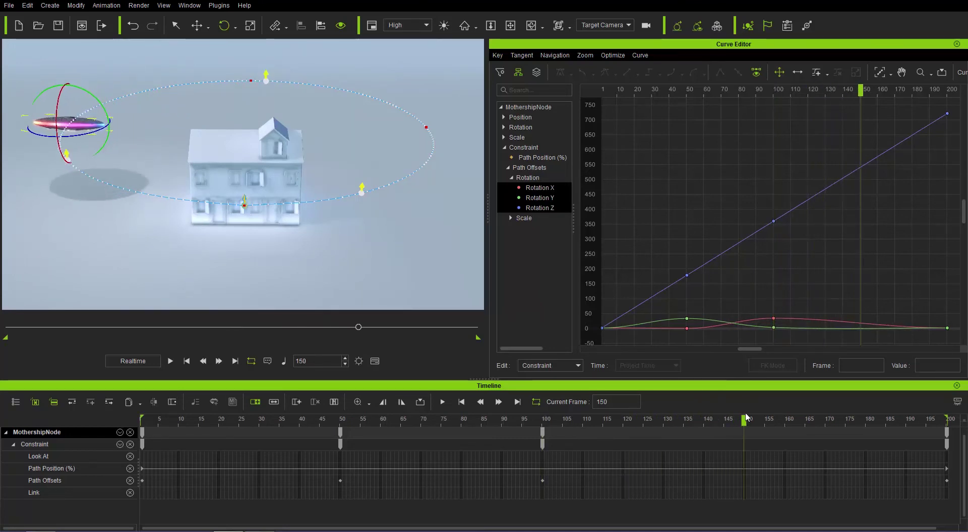
click(56, 107)
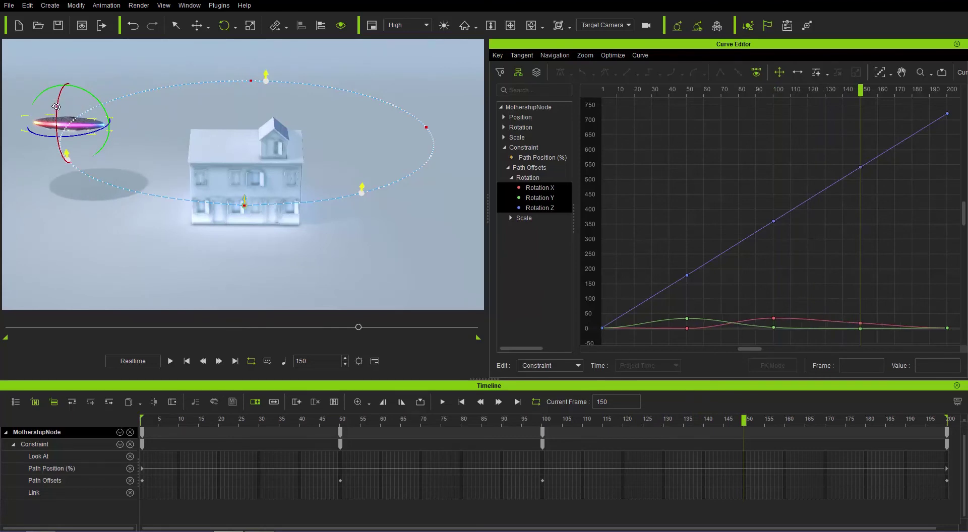
drag(56, 107, 58, 122)
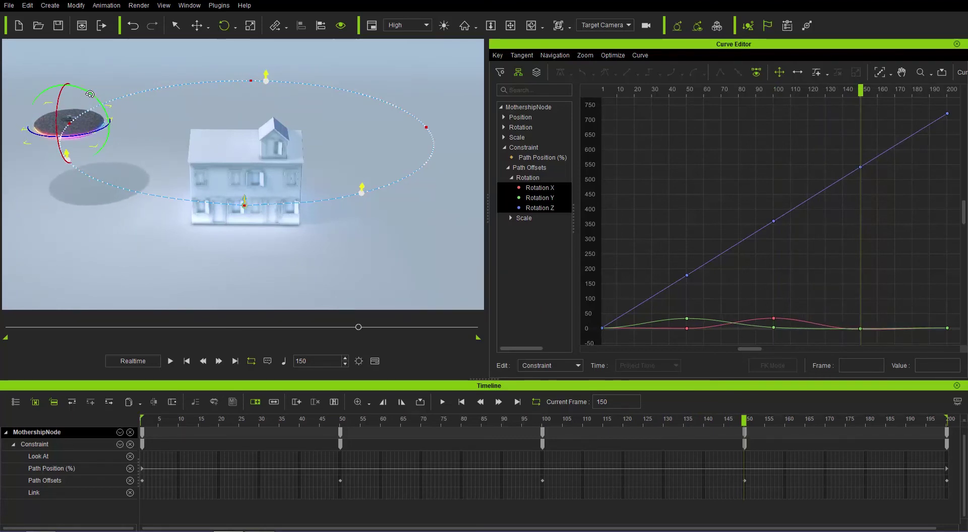
drag(90, 93, 101, 104)
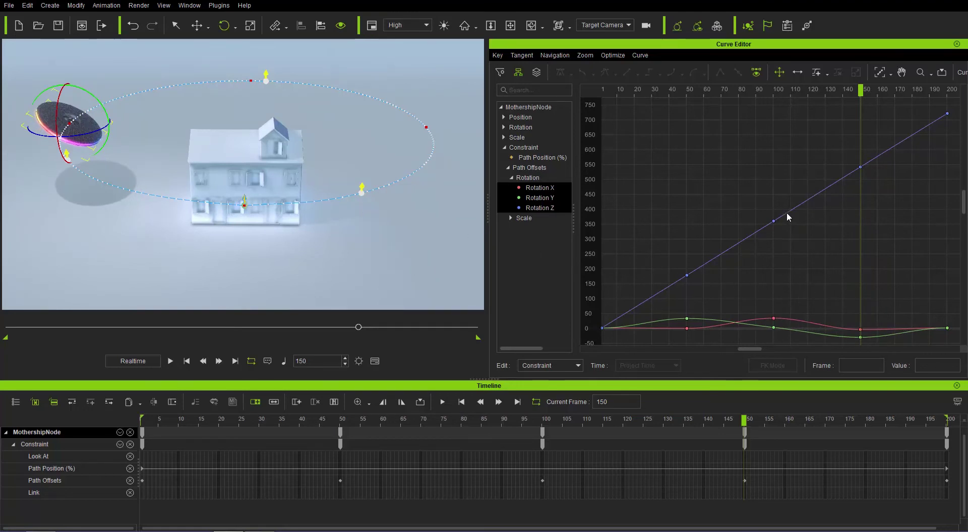
Show only the Rotation X and Y offset curves fitted in the graph, and preview the saucer's banking motion.
click(542, 199)
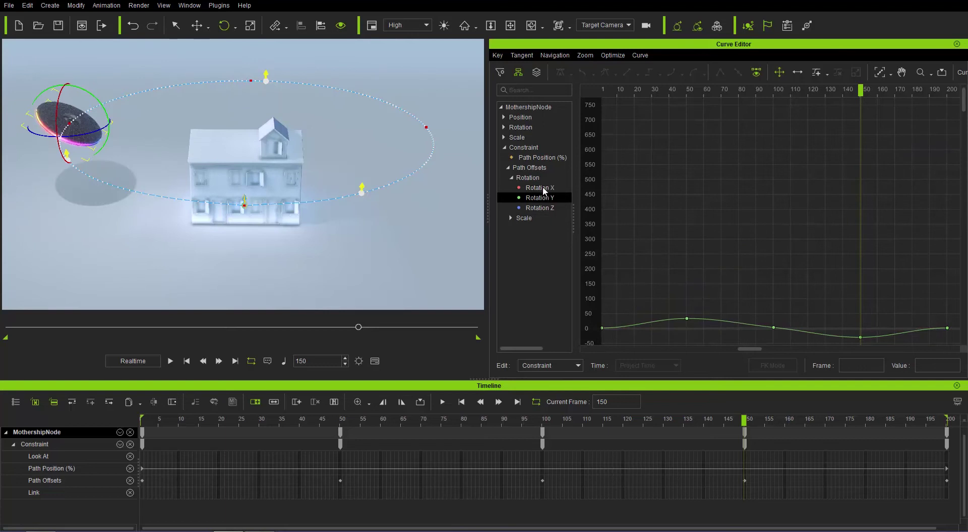
ctrl+click(544, 189)
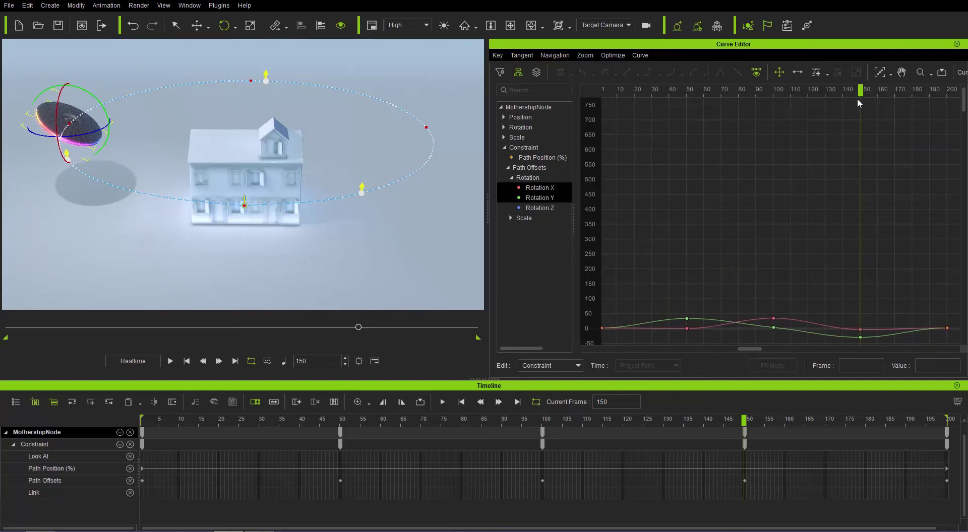
click(880, 74)
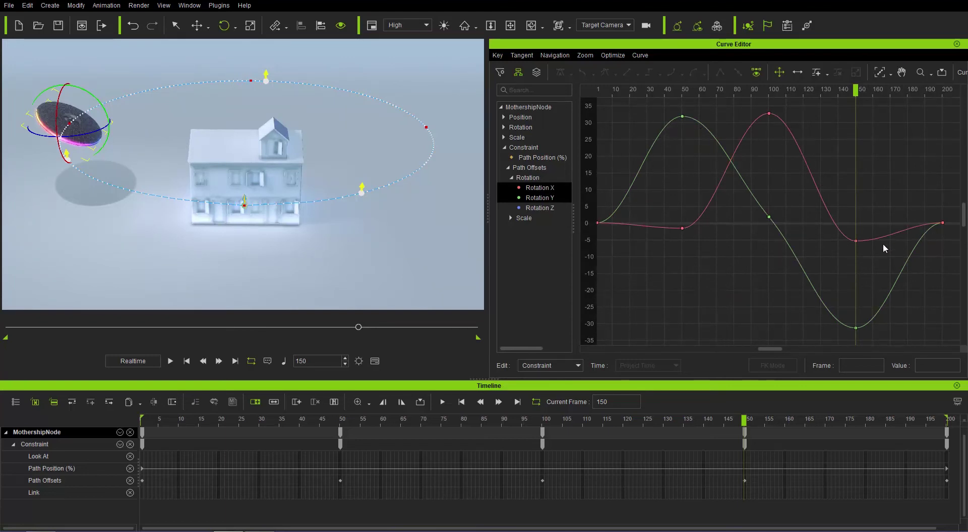
click(187, 361)
click(171, 361)
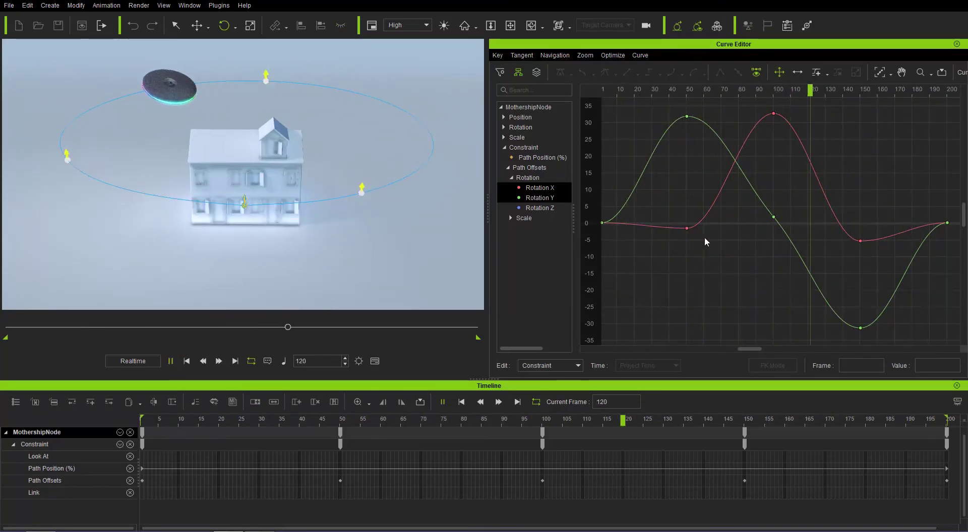
click(187, 361)
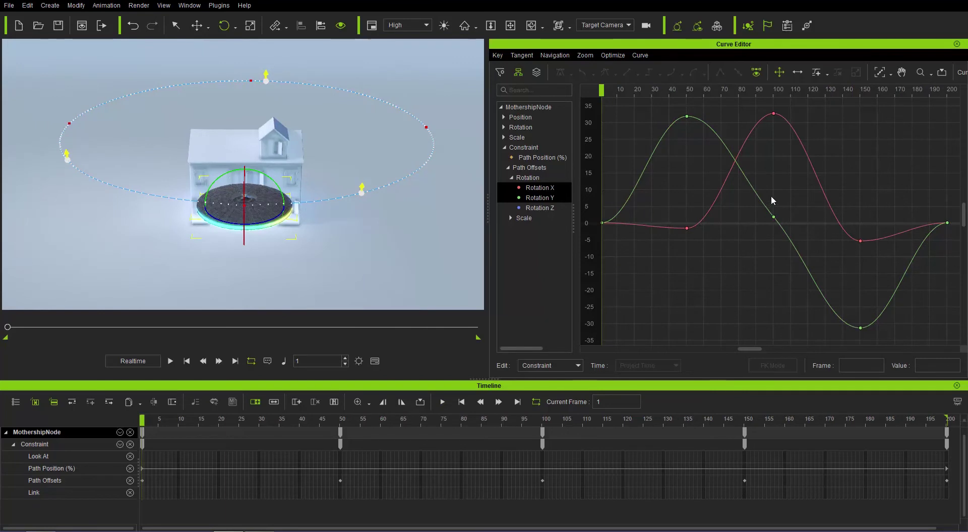
Lower the Rotation Y offset key at frame 100 to about 0 in the graph.
click(775, 94)
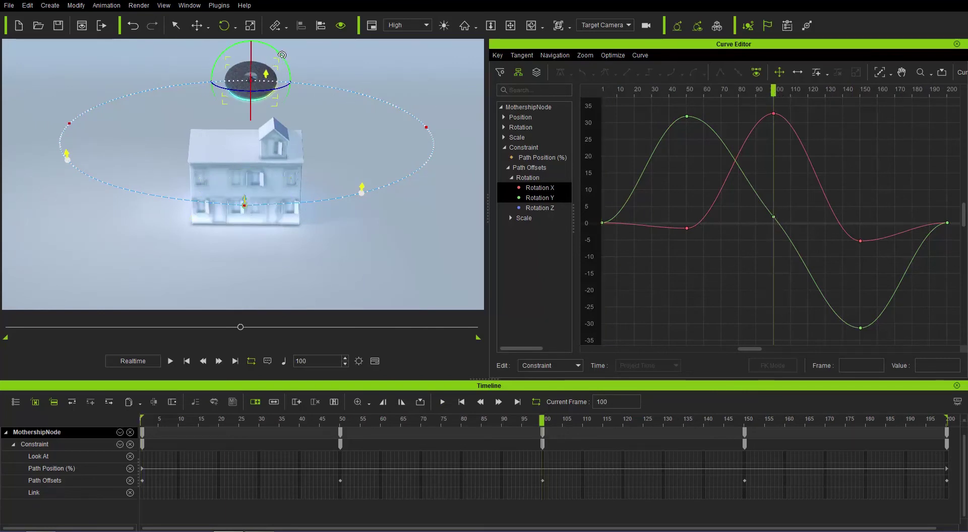
click(774, 218)
click(776, 218)
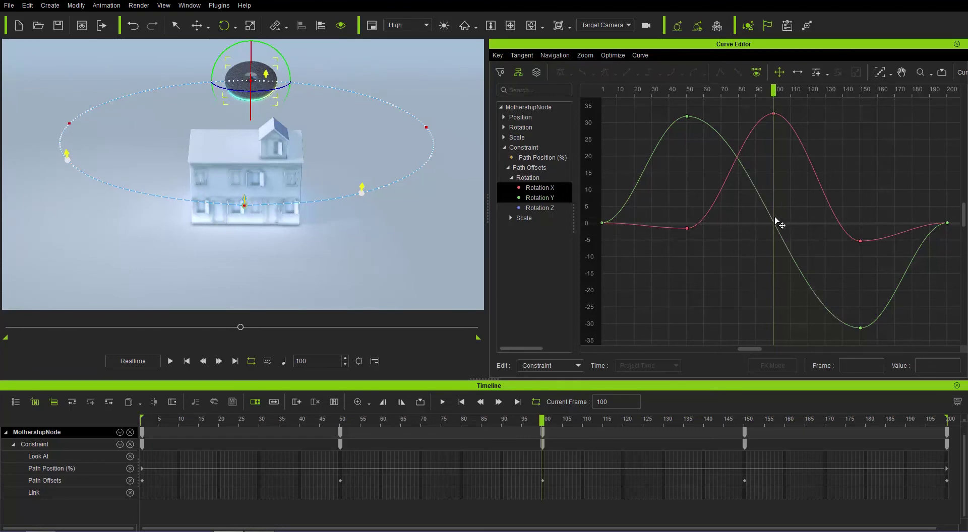
Set the Rotation Y offset keys to 30 at frame 50 and -30 at frame 150.
click(687, 117)
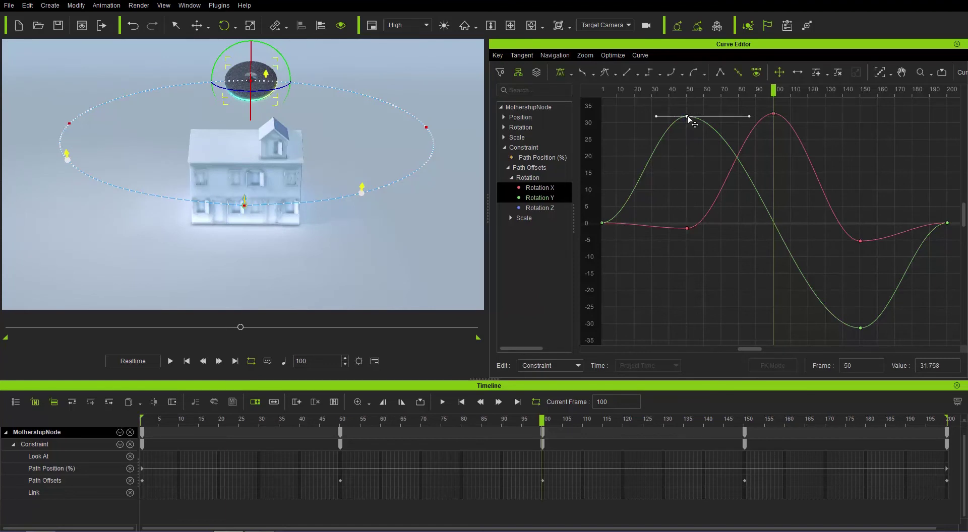
double_click(942, 364)
text(30)
key(Return)
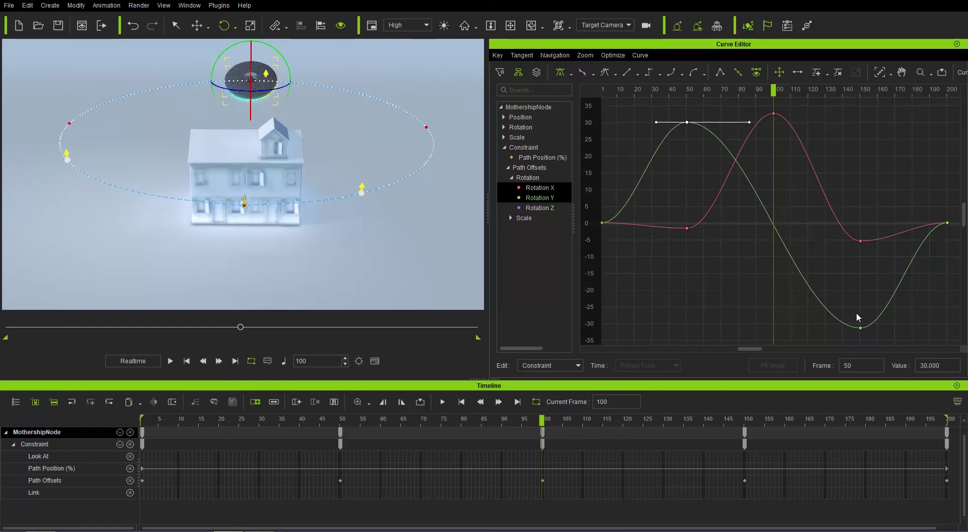
click(860, 329)
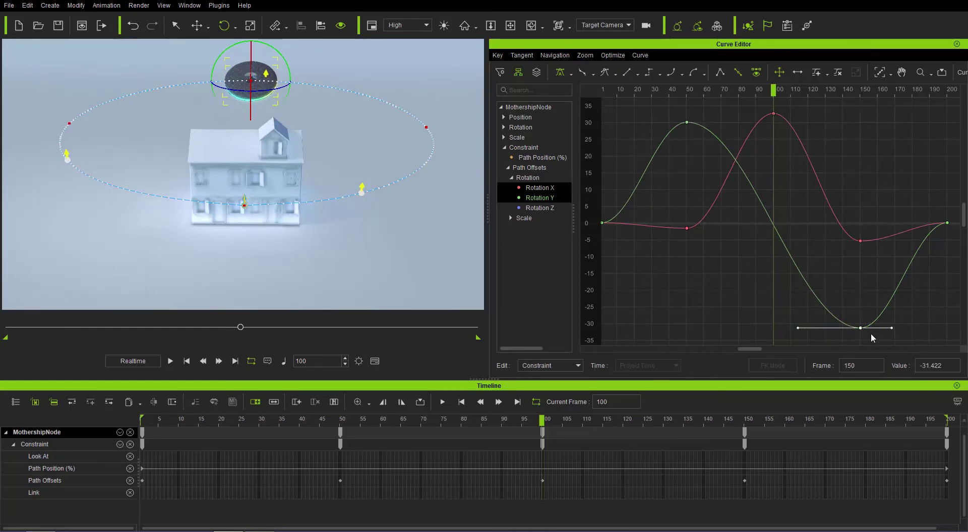
drag(948, 362, 910, 368)
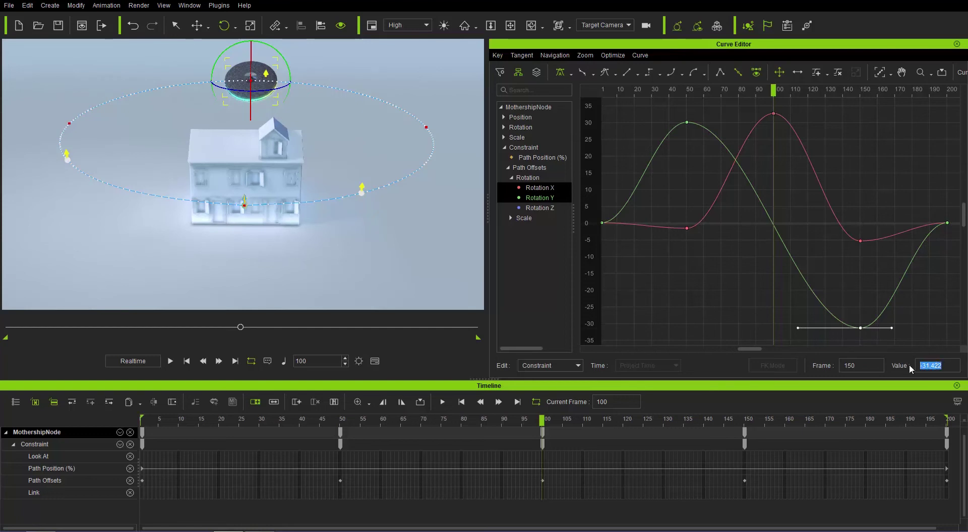
text(-30)
key(Return)
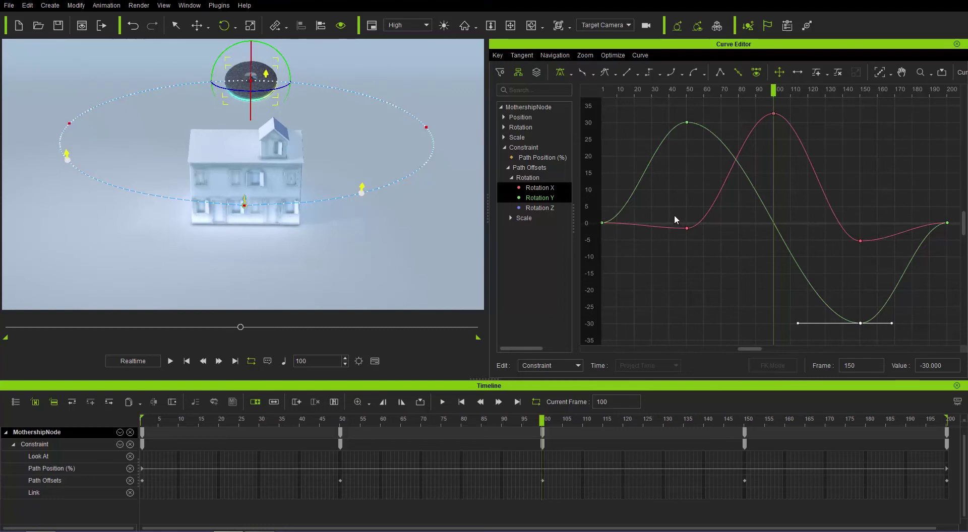
Check the saucer's tilt around frames 50 and 150, and set the Rotation X offset keys at both frames to 0.
click(689, 91)
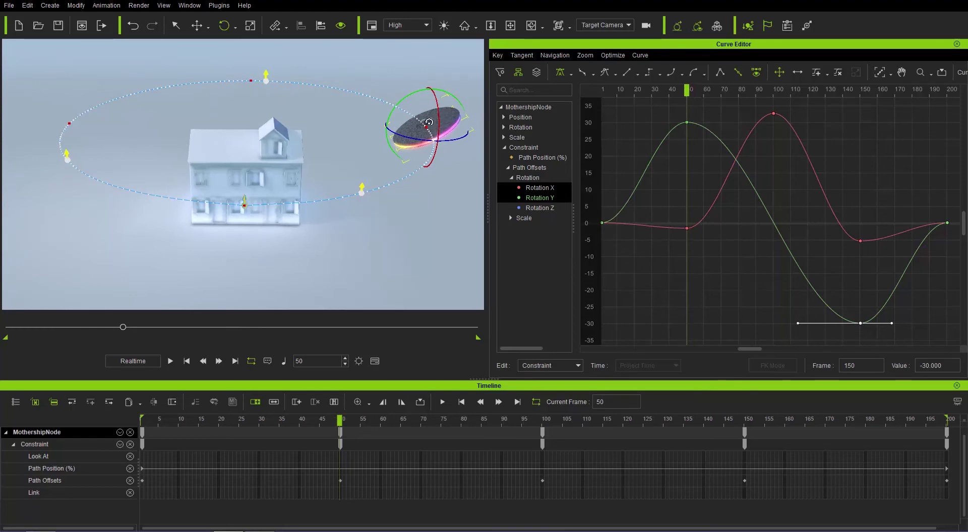
drag(848, 90, 859, 90)
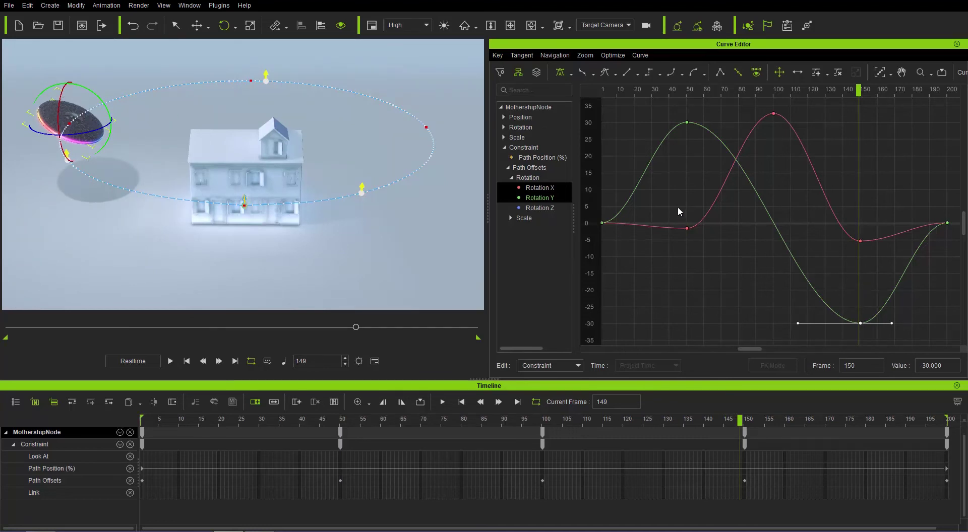
drag(669, 203, 875, 246)
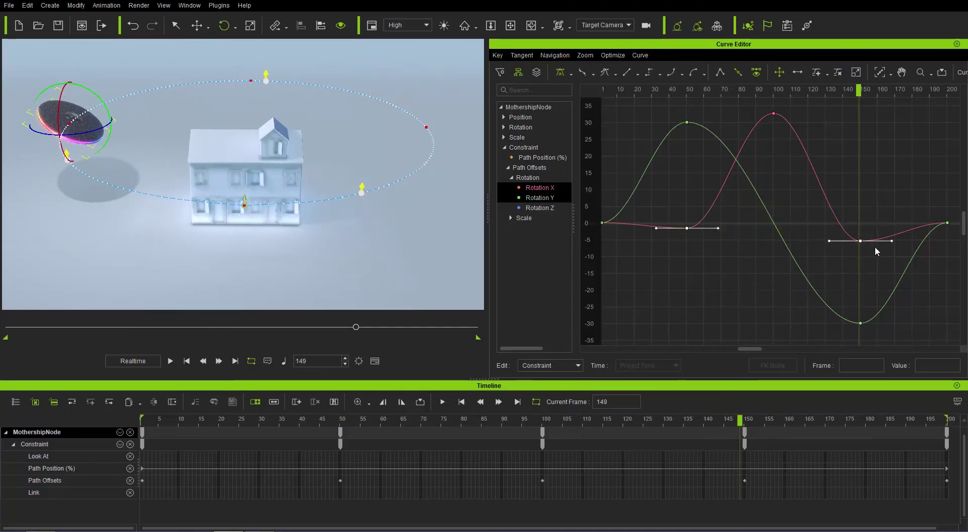
click(938, 364)
text(0)
key(Return)
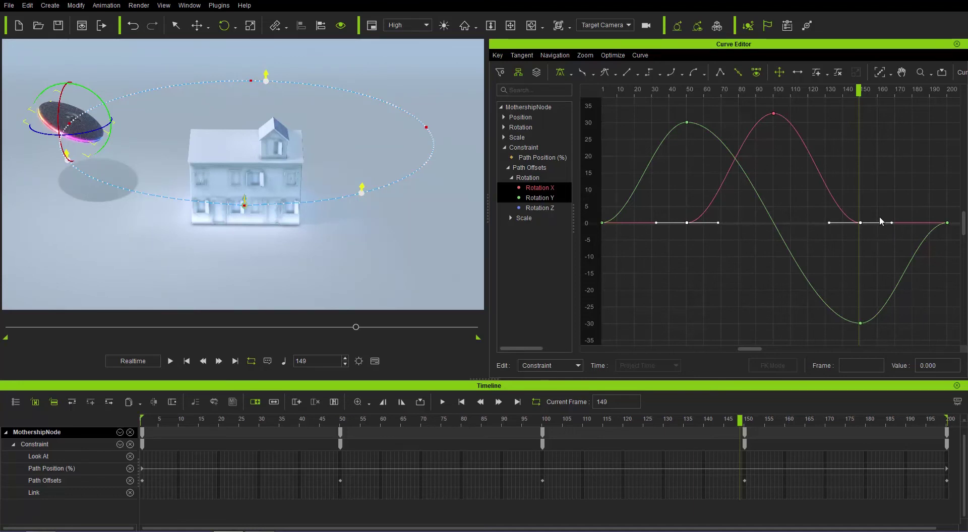
Set the Rotation X offset key at frame 100 to 30.
click(774, 115)
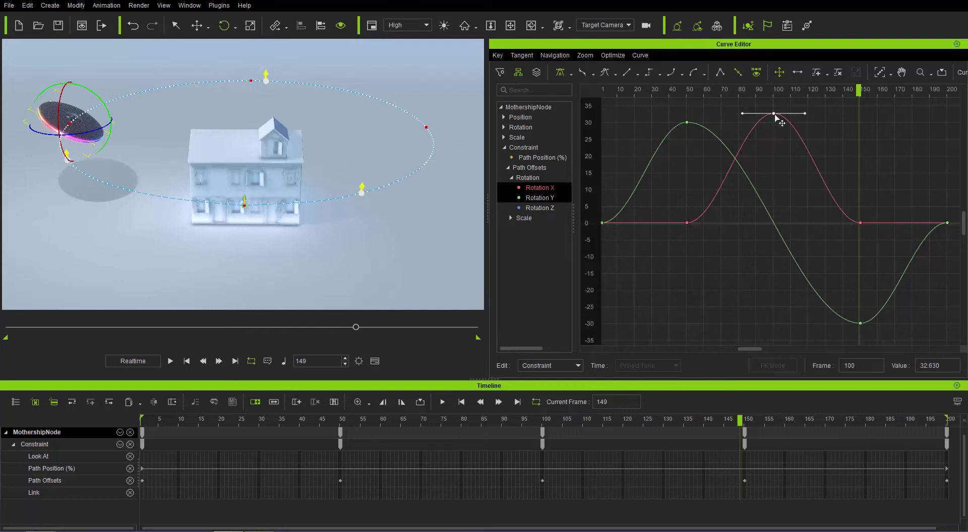
click(774, 91)
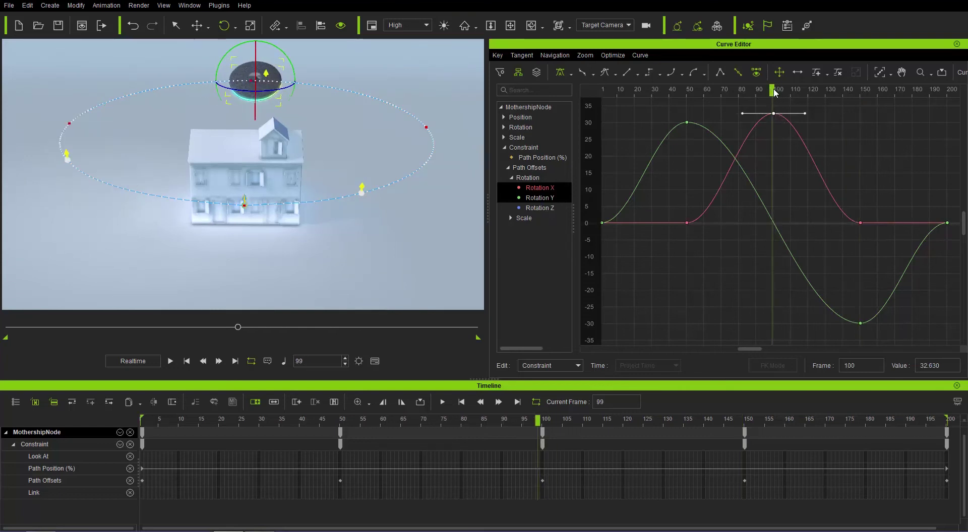
click(775, 91)
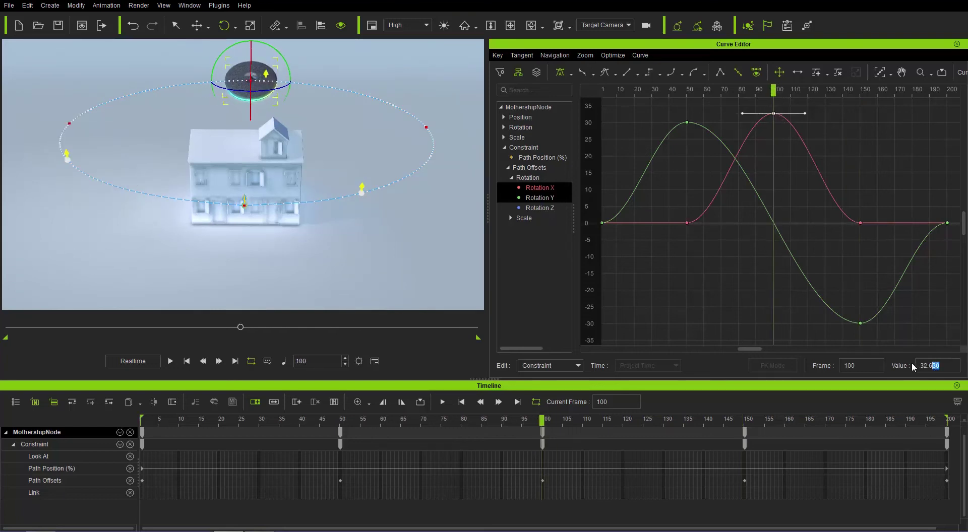
drag(914, 367, 914, 367)
text(30)
key(Return)
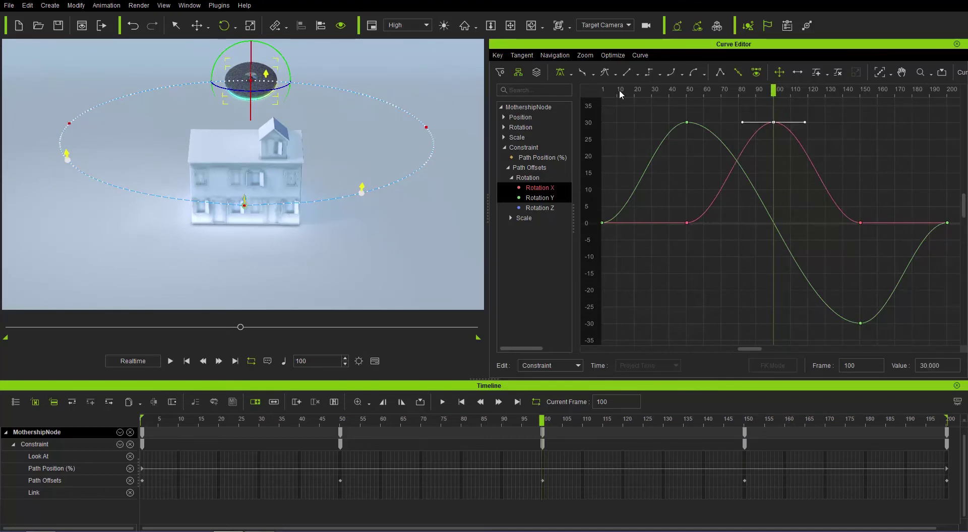
Play the animation from frame 1 to preview the saucer's banking around the house, and return to the start.
drag(621, 94, 602, 96)
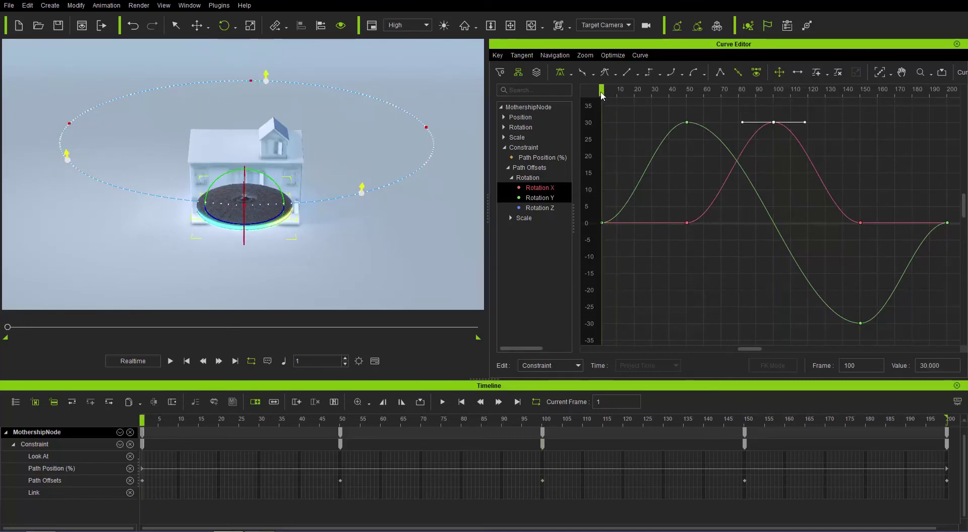
click(170, 361)
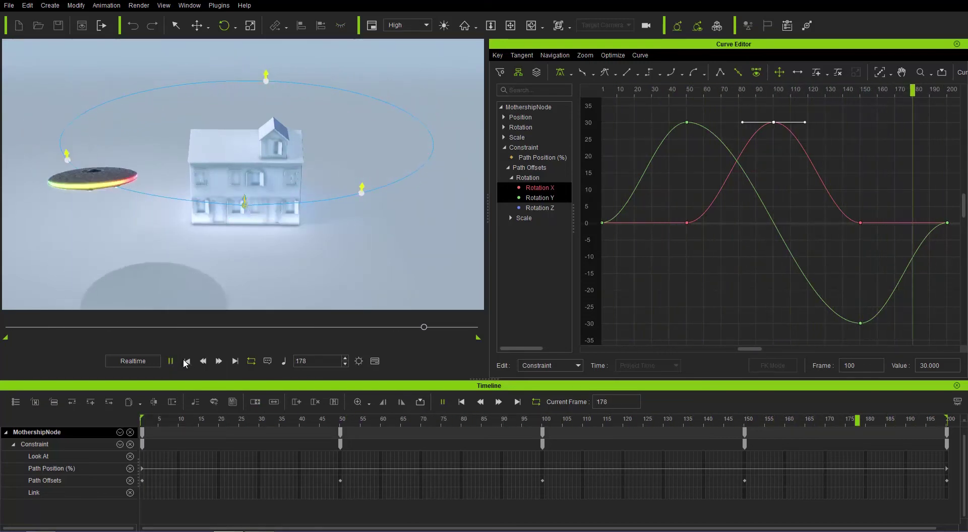
click(186, 361)
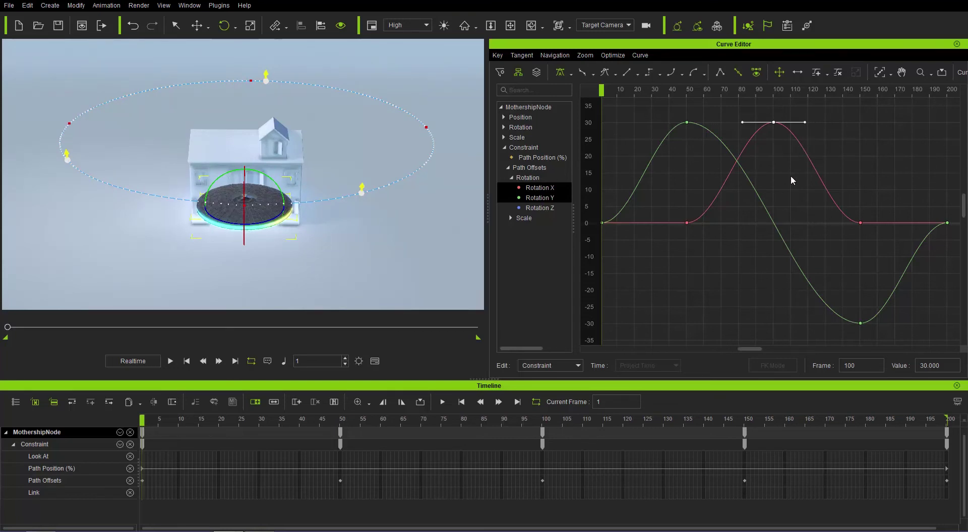
Show the Scale X, Y and Z path offset curves fitted in the graph.
double_click(524, 217)
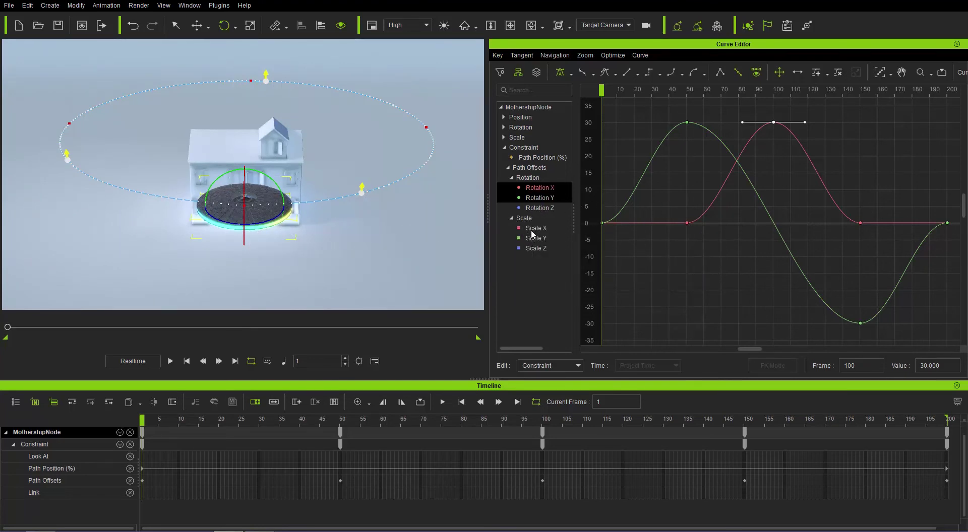
click(533, 230)
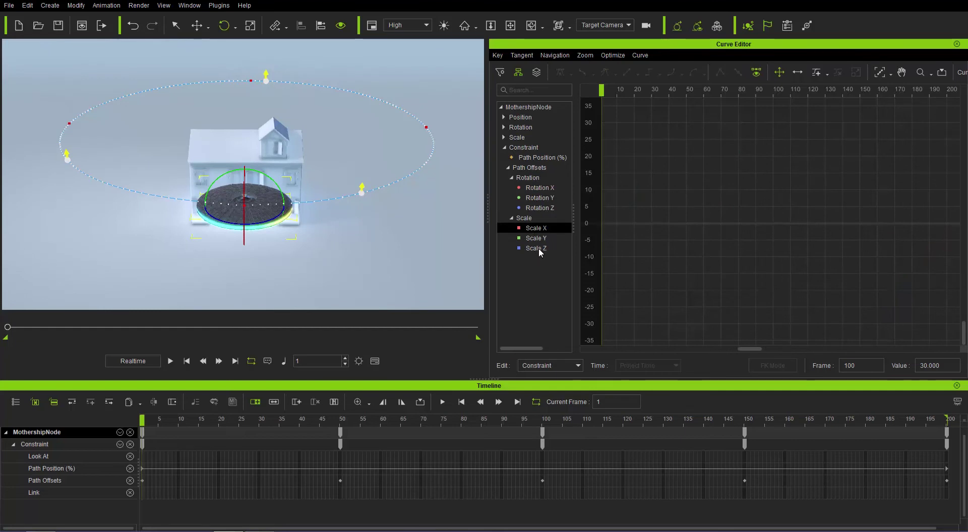
shift+click(538, 249)
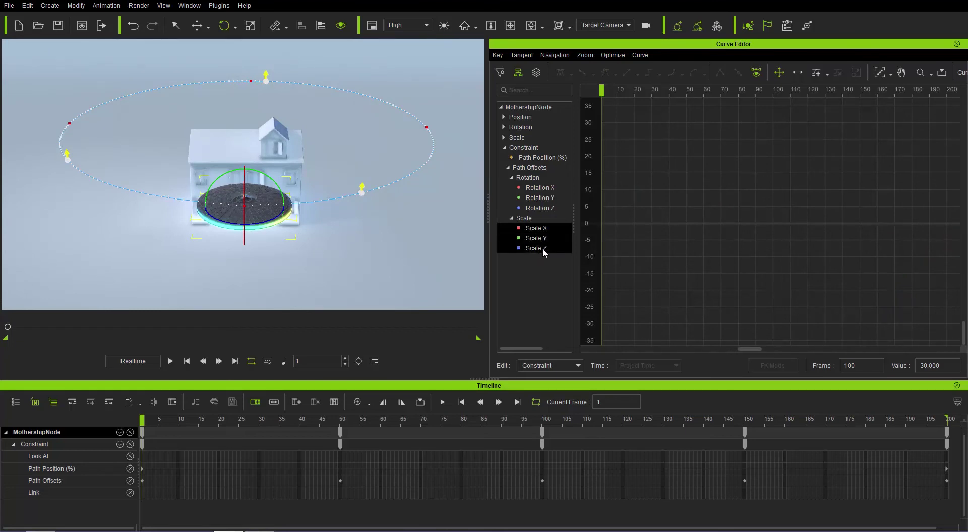
click(880, 72)
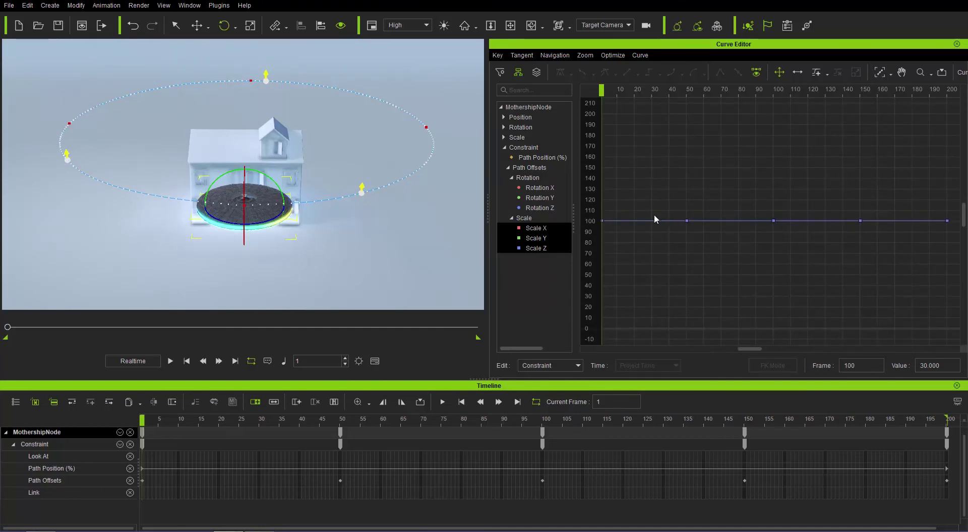
Delete the intermediate Rotation Z offset keys, keeping only those at frames 1 and 200, and preview the saucer's spin.
click(552, 209)
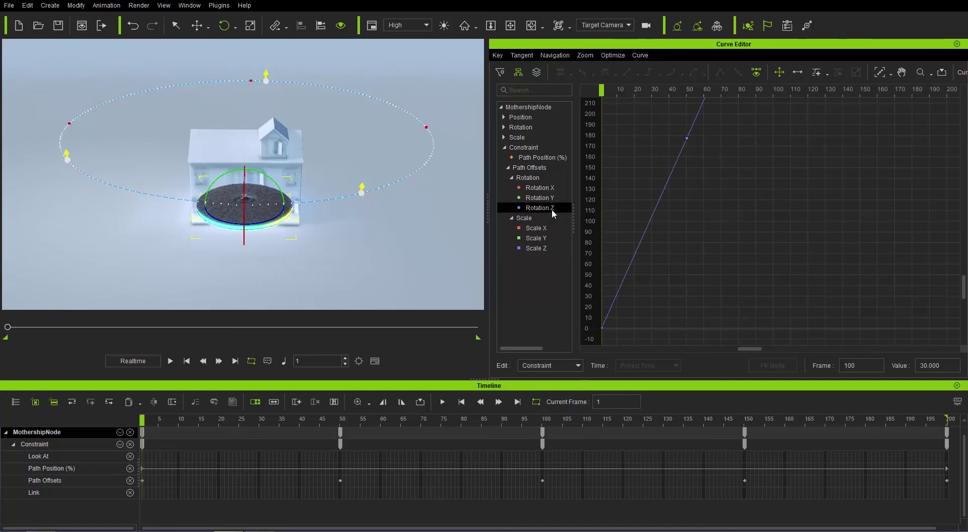
click(880, 72)
click(705, 209)
drag(656, 143, 899, 292)
click(899, 297)
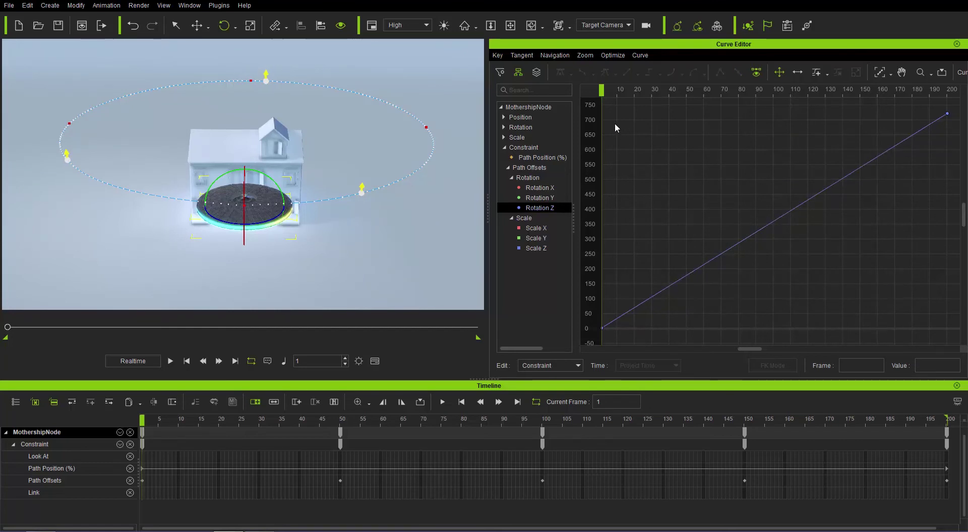
click(170, 362)
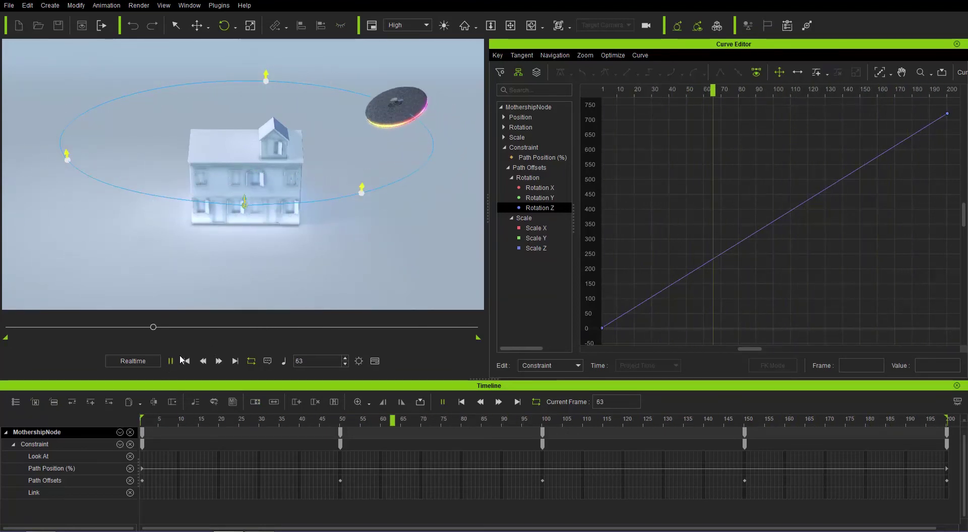
click(187, 361)
Delete the Scale X, Y and Z offset keys at frames 50 and 150.
click(533, 249)
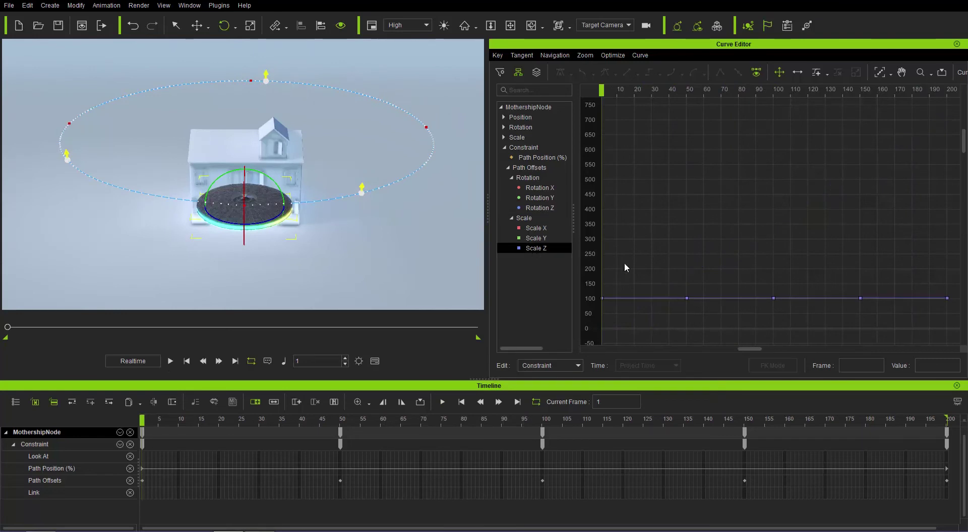
shift+click(536, 230)
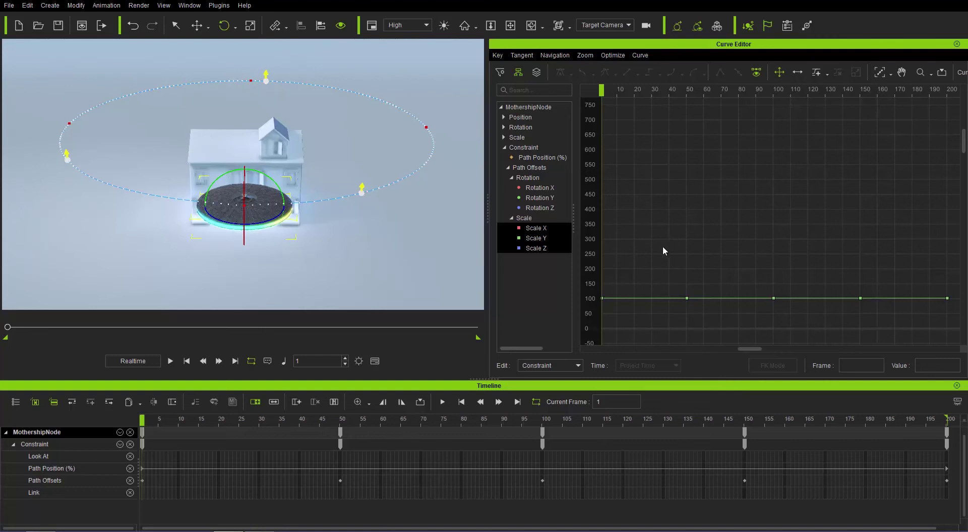
drag(662, 259, 705, 313)
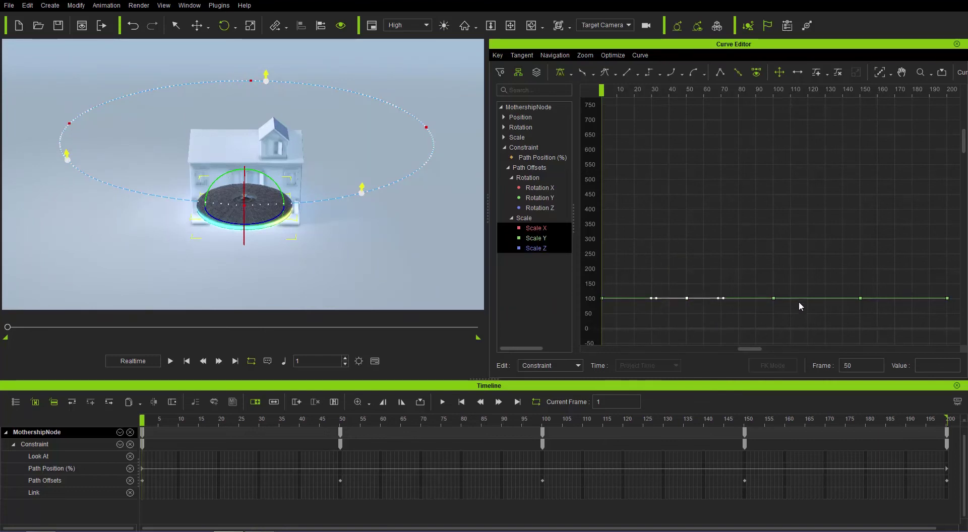
drag(855, 270, 869, 313)
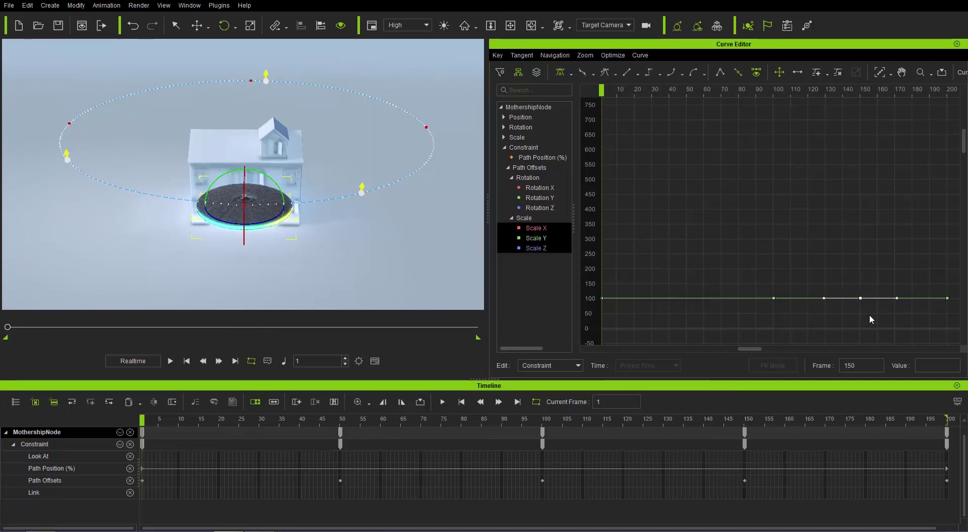
key(Delete)
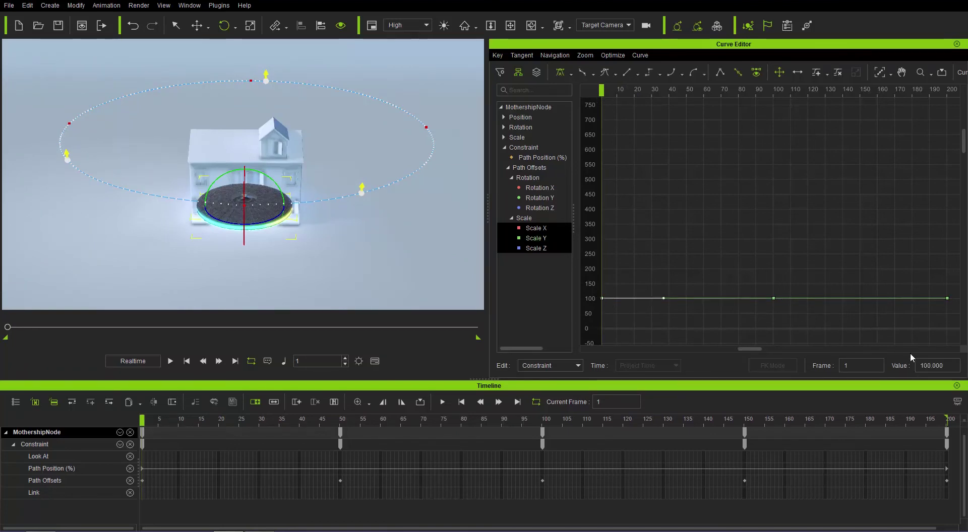
Enlarge the saucer uniformly at frame 1, setting its Scale X, Y and Z offset keys to 200.
click(547, 250)
key(r)
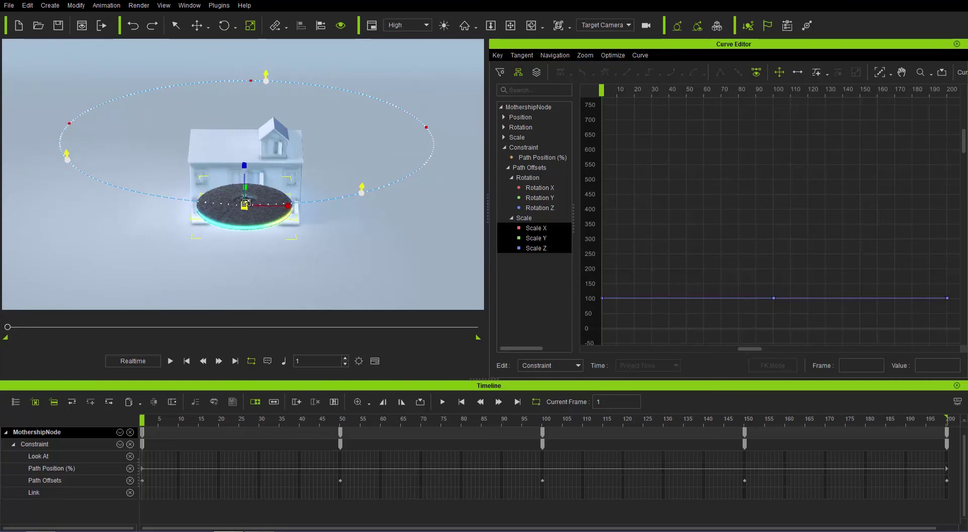
drag(244, 206, 335, 149)
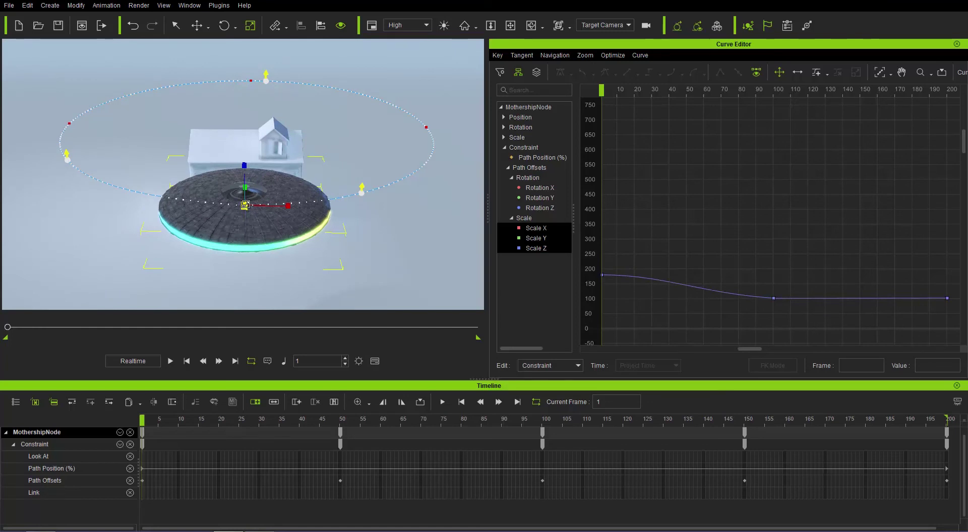
mouse_move(245, 205)
mouse_down()
mouse_move(226, 247)
mouse_move(252, 207)
mouse_up()
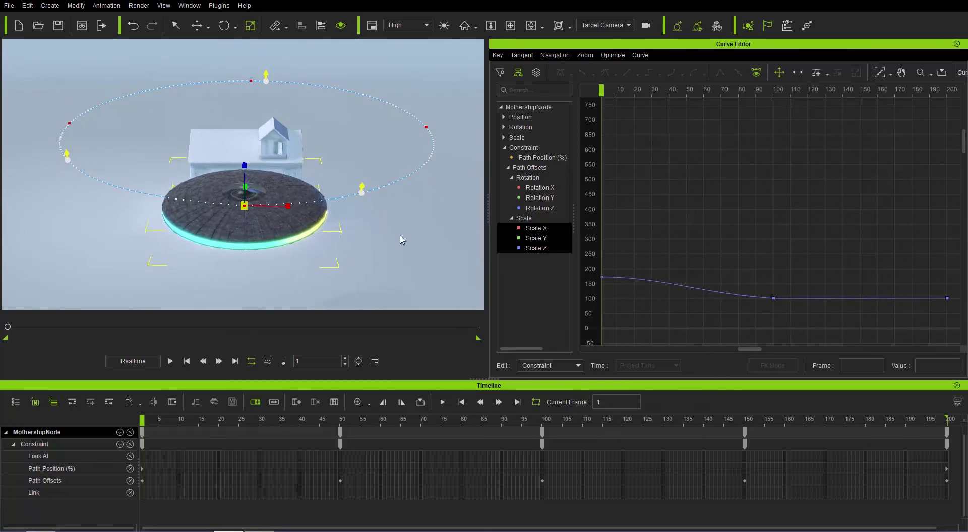
click(602, 277)
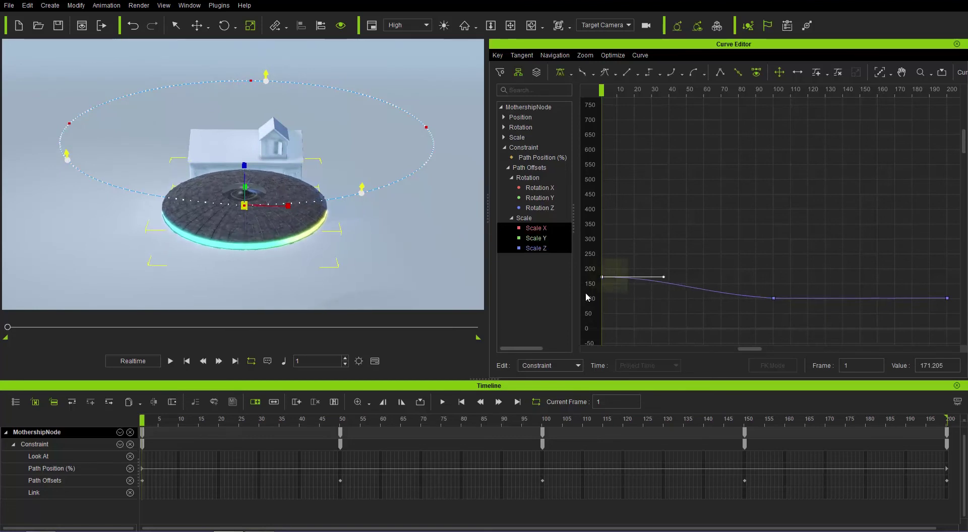
drag(952, 367, 905, 366)
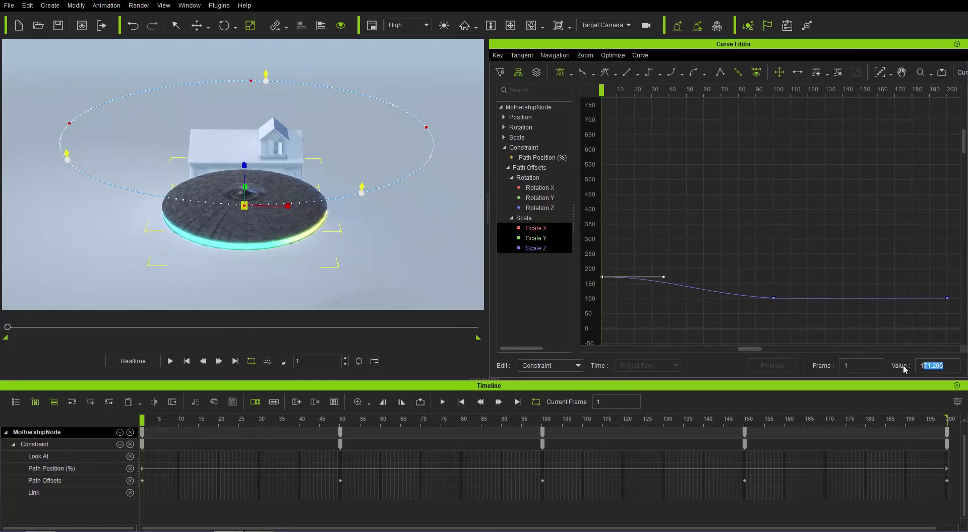
text(200)
key(Return)
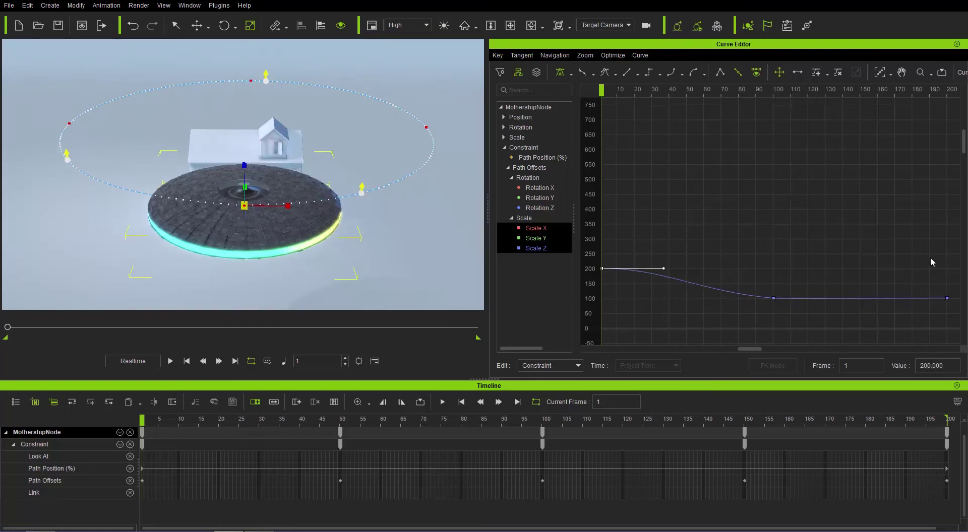
Set the Scale X, Y and Z offset keys at frame 100 to 50 and scrub through the motion to frame 122.
drag(765, 291, 785, 310)
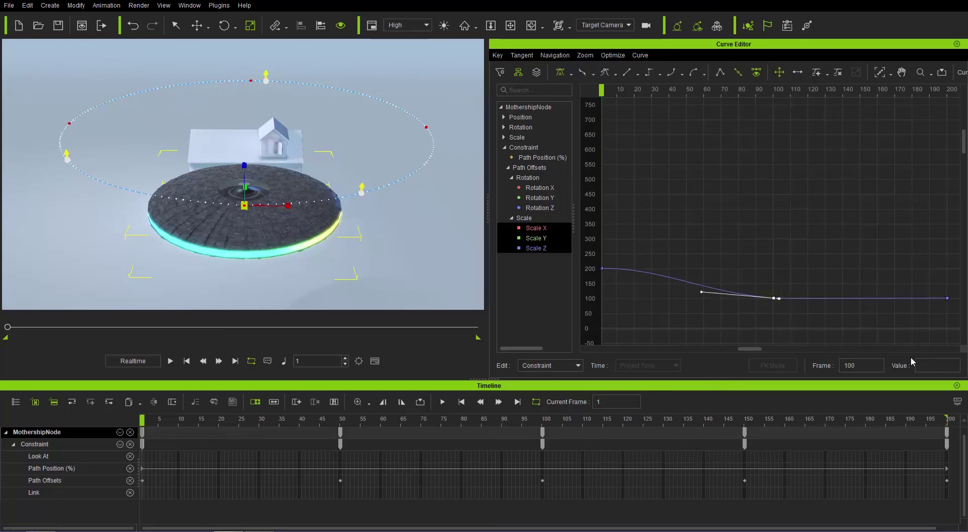
text(50)
key(Return)
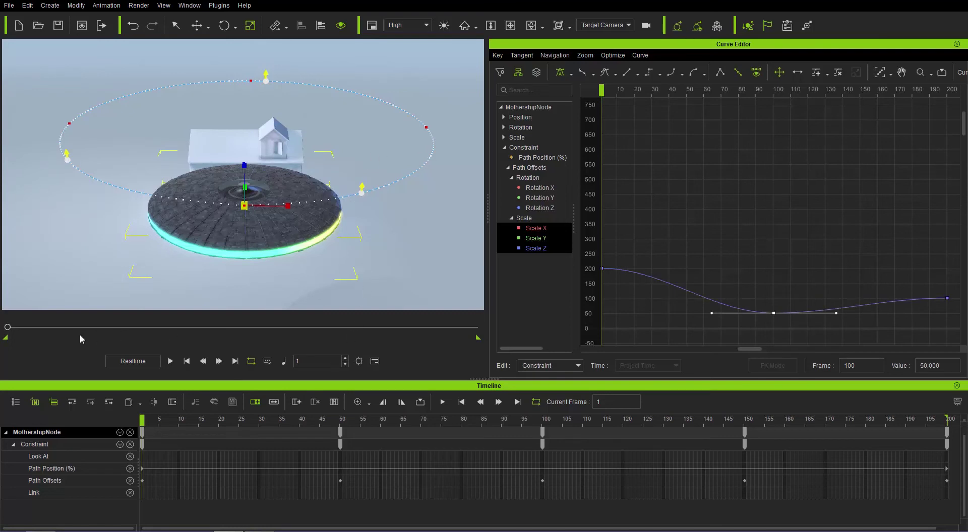
drag(8, 327, 292, 342)
Set the Scale X, Y and Z offset keys at frame 200 to 200, after trying 300.
drag(933, 275, 955, 313)
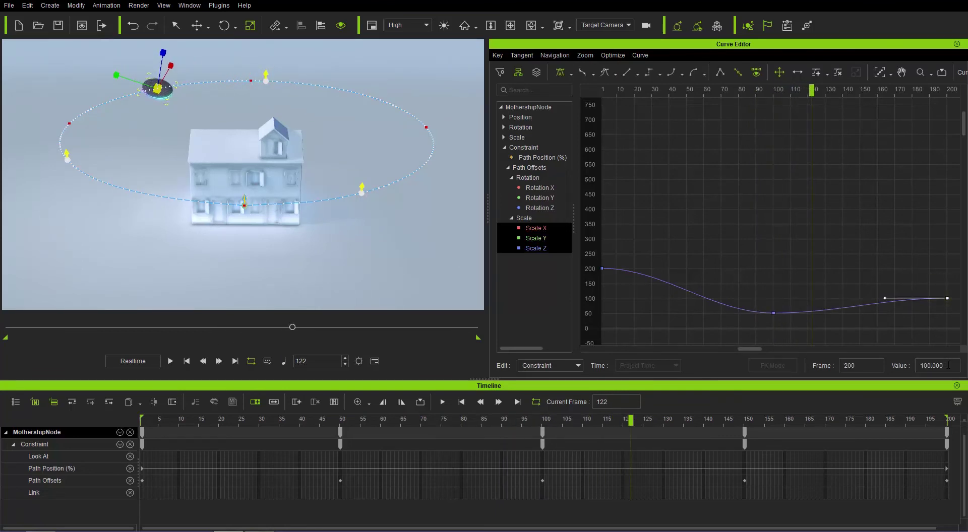
text(300)
key(Return)
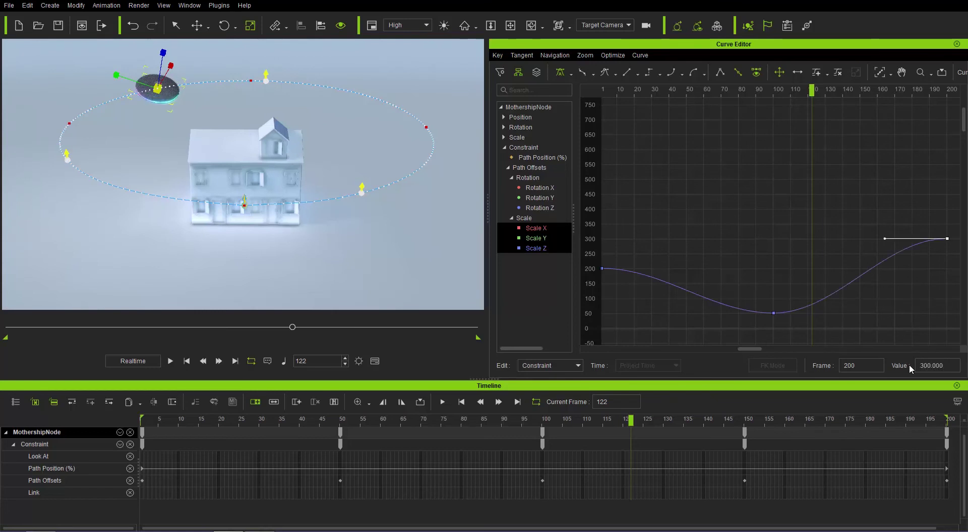
key(shift+Left)
key(shift+Left)
text(200)
key(Return)
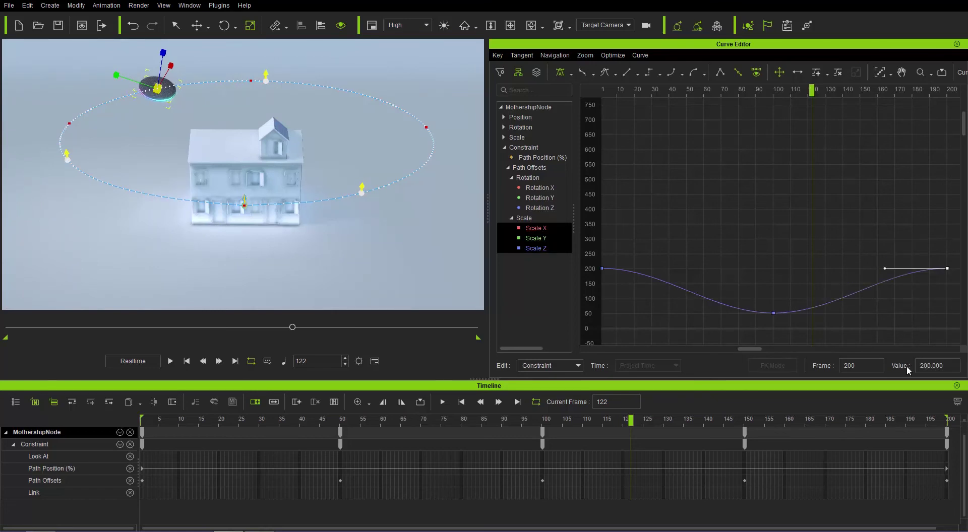
Fit the Scale X, Y and Z offset curves in the graph, preview the saucer's scaling along the path, and return to frame 1.
click(880, 73)
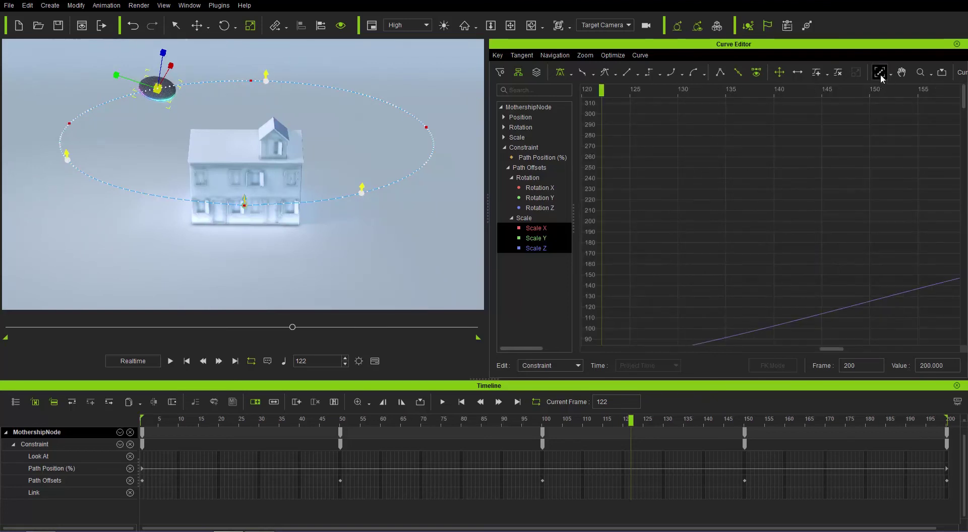
click(538, 249)
shift+click(543, 228)
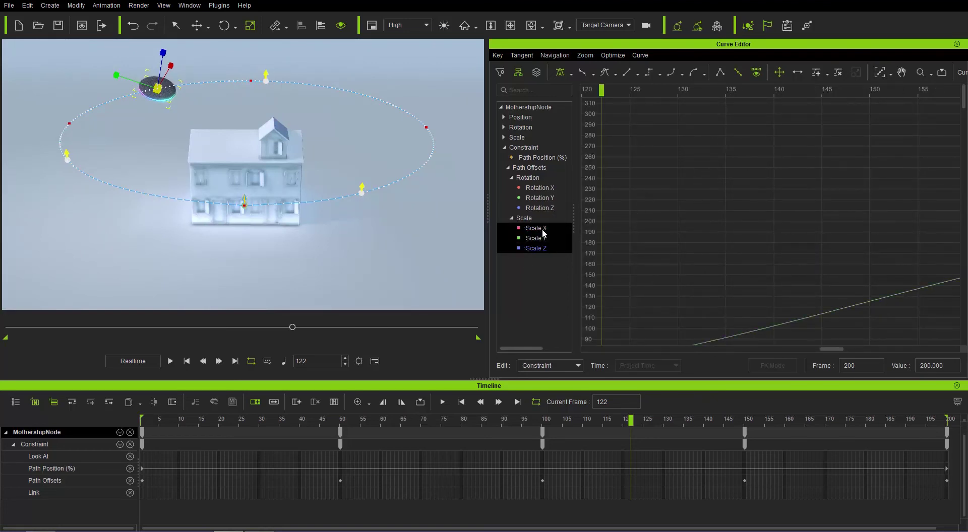
click(879, 73)
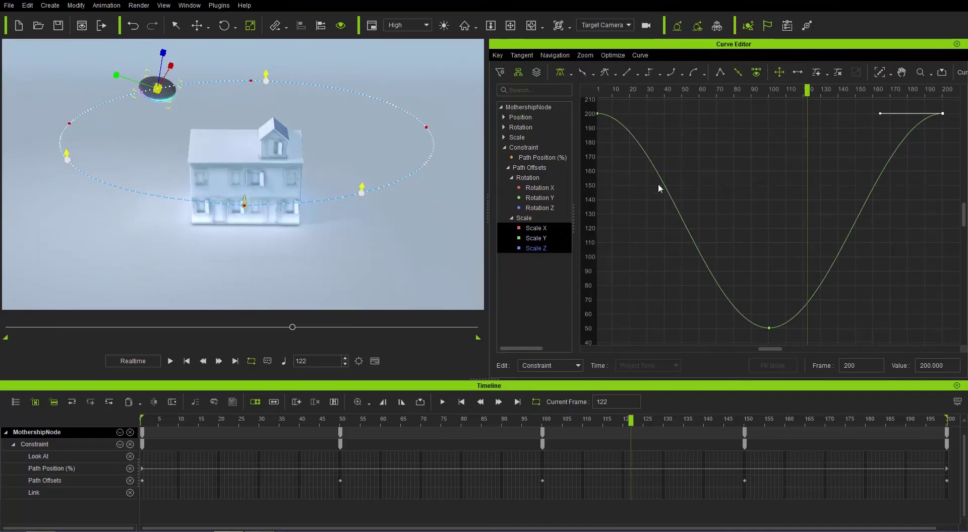
click(827, 158)
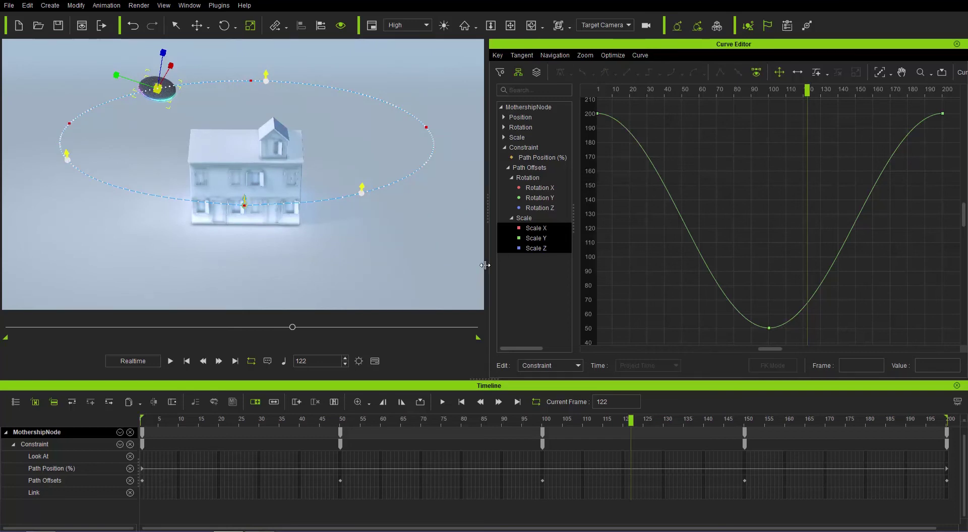
click(170, 361)
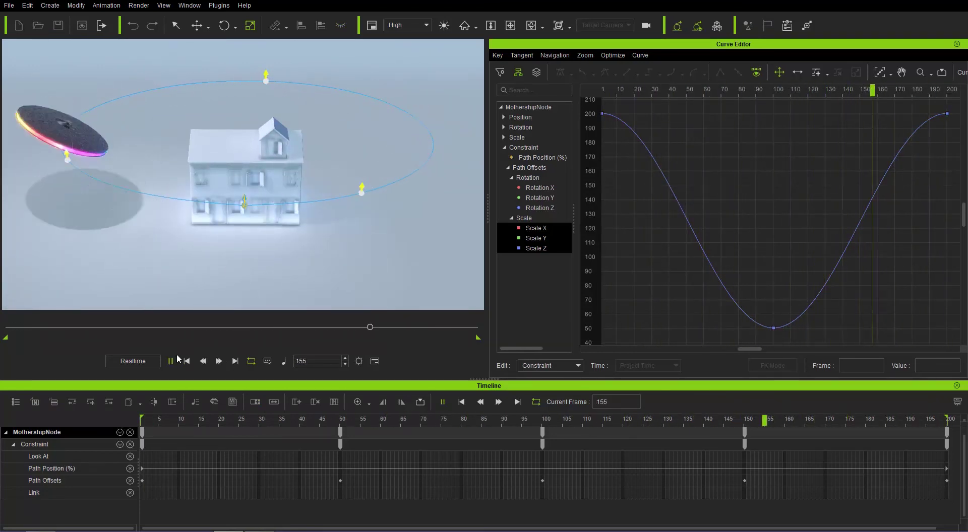
click(186, 361)
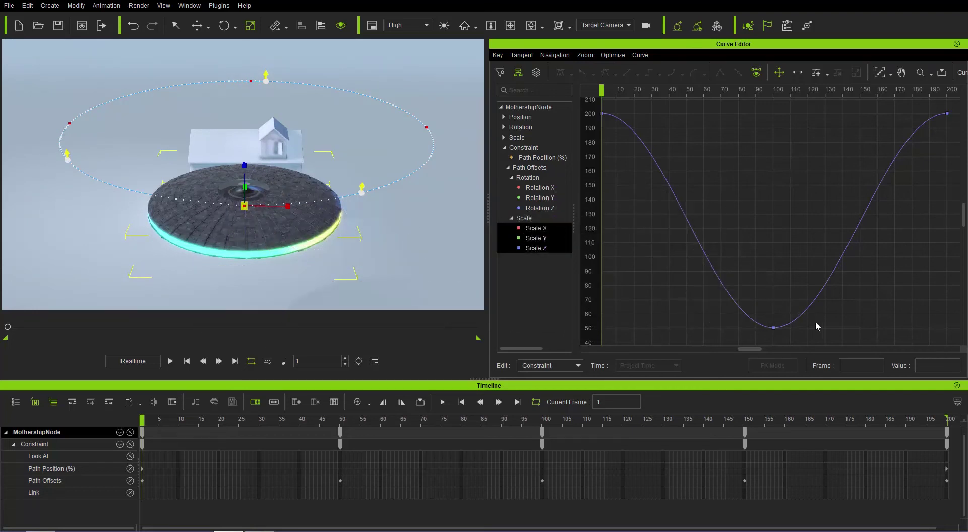
Shift the frame 100 Scale X offset key to frame 82 and the frame 100 Scale Y offset key to frame 117.
click(536, 238)
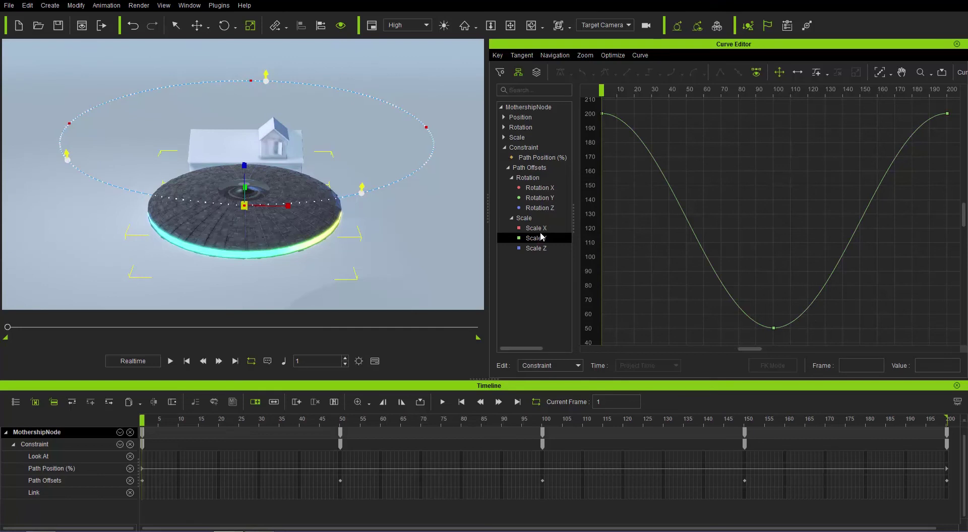
click(536, 228)
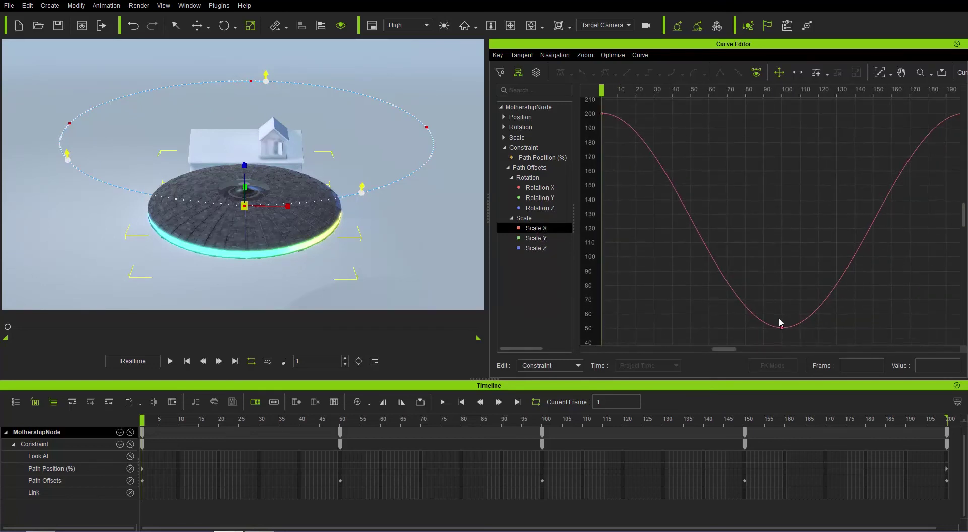
click(783, 328)
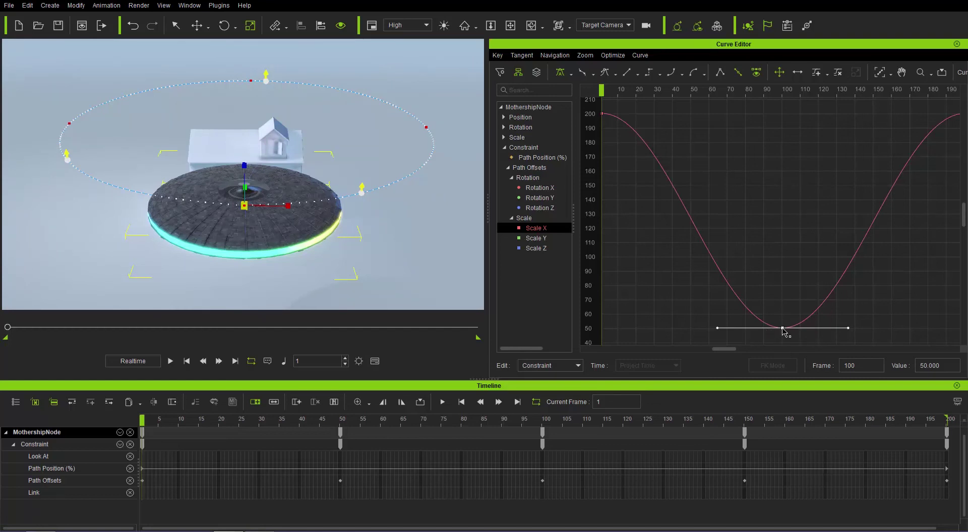
drag(782, 330, 748, 330)
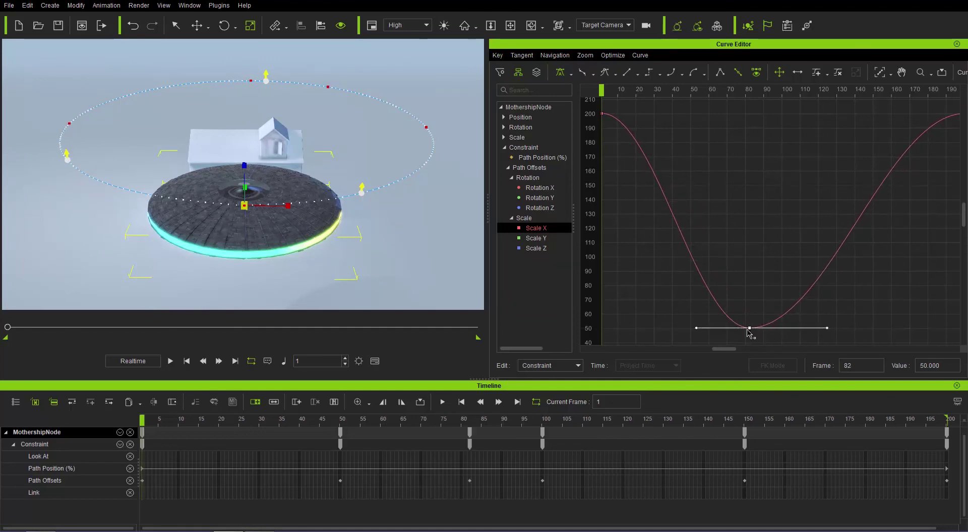
click(535, 238)
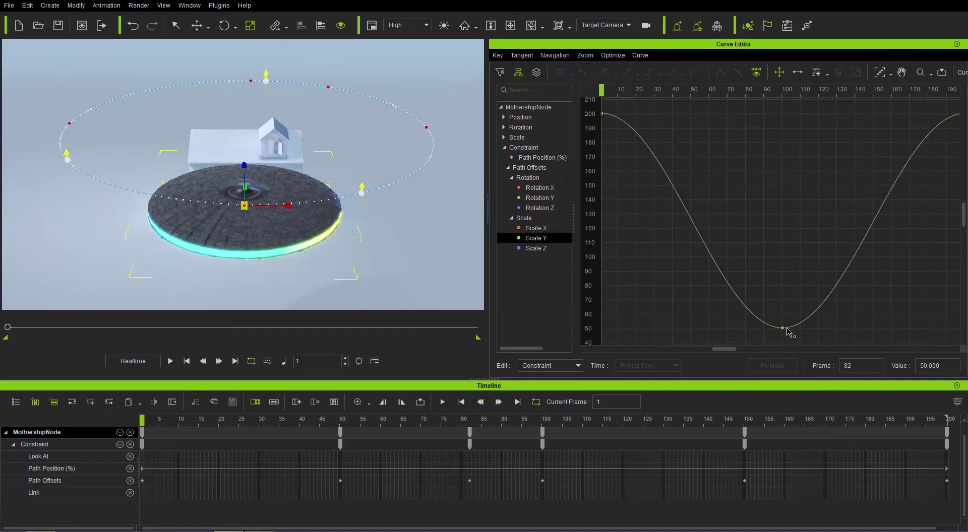
drag(782, 328, 818, 331)
Realign the lowest Scale X, Y and Z offset keys to the playhead at frame 100.
click(540, 247)
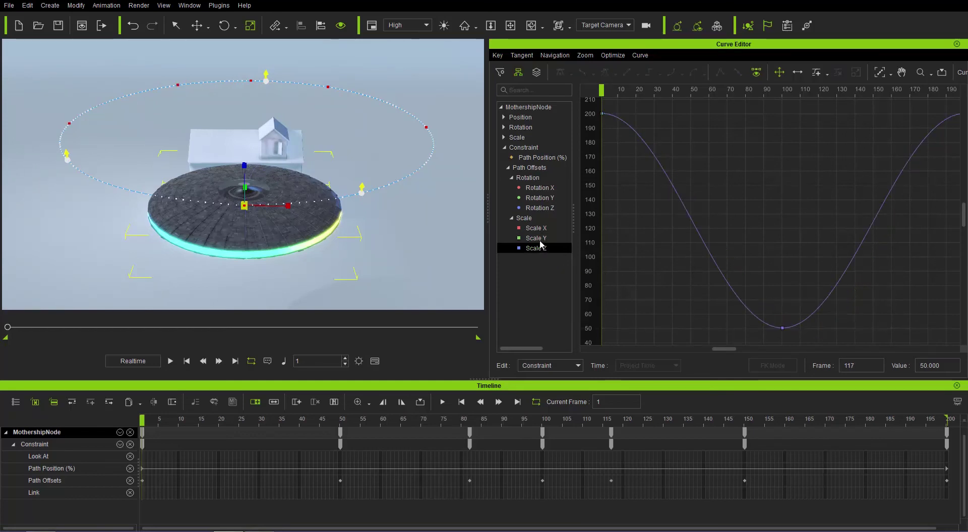
shift+click(540, 230)
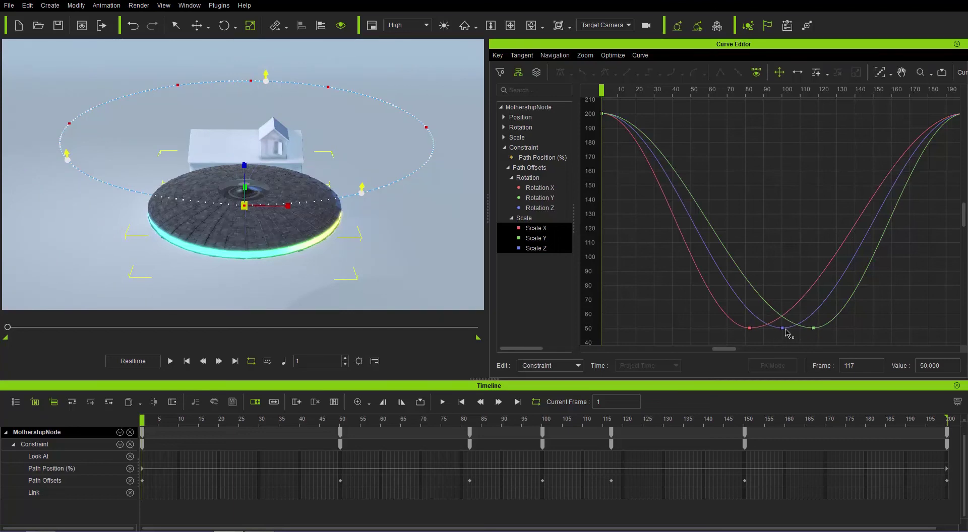
drag(795, 91, 783, 92)
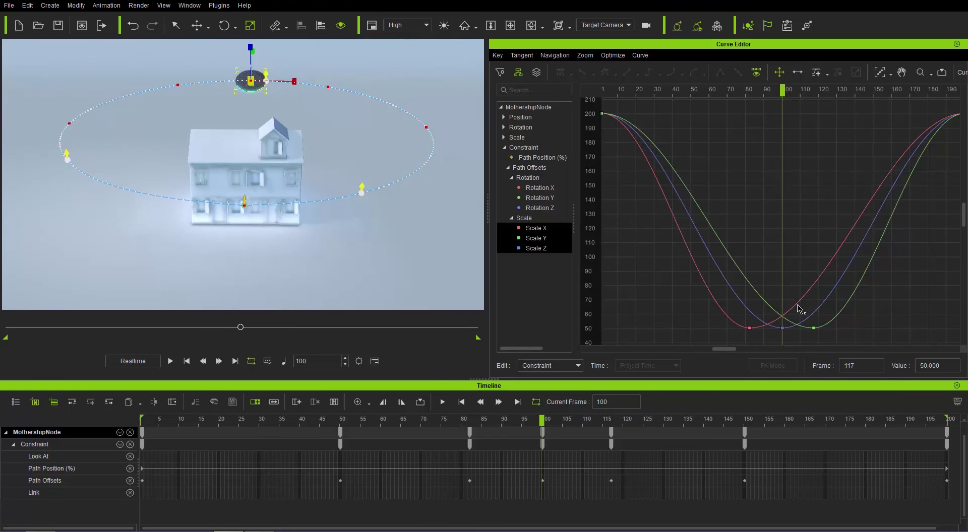
click(500, 54)
click(697, 209)
drag(682, 312, 853, 333)
click(499, 54)
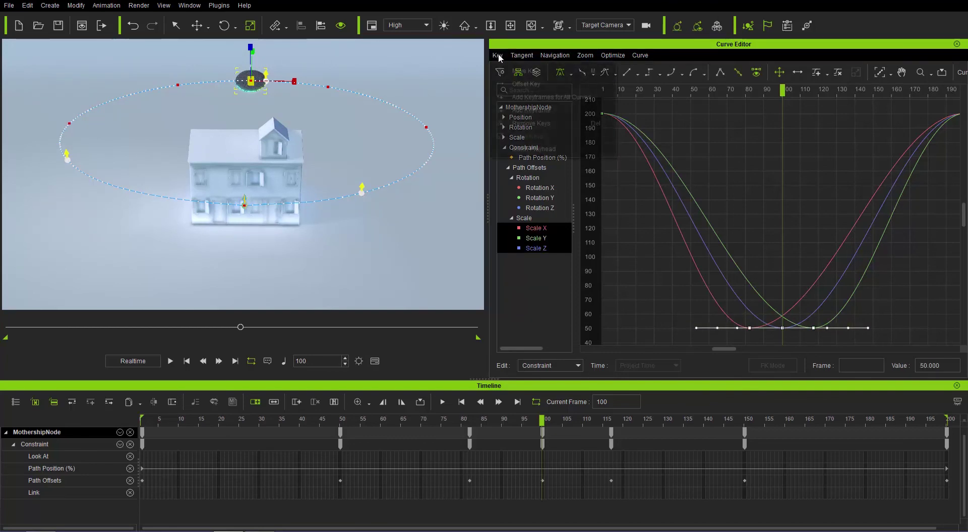
click(551, 148)
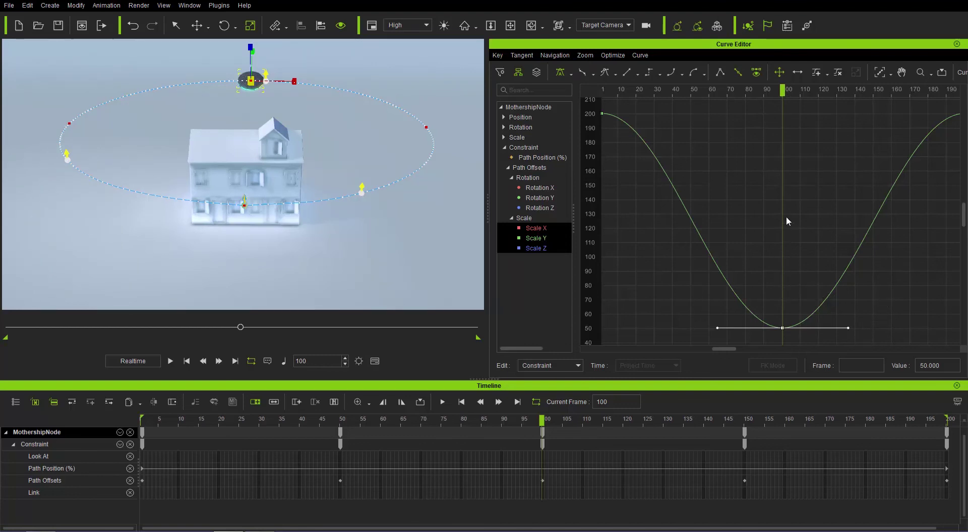
Move the lowest Scale X, Y and Z offset keys to the playhead at frame 80 and check each scale curve.
drag(785, 94, 745, 89)
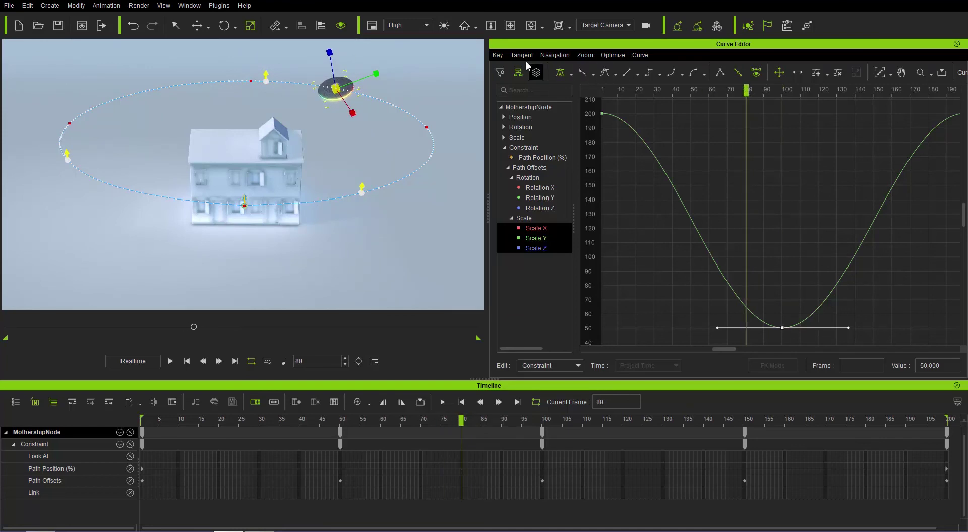
click(498, 55)
click(541, 149)
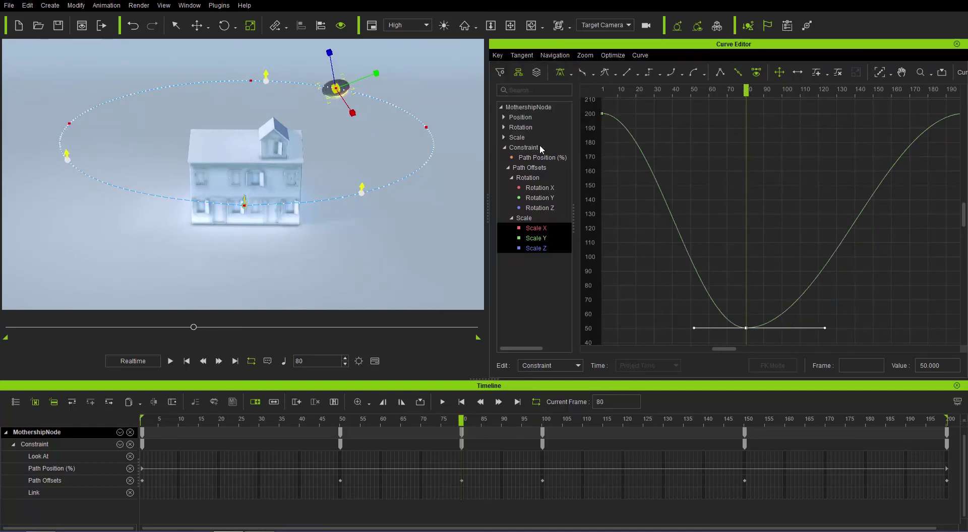
click(536, 238)
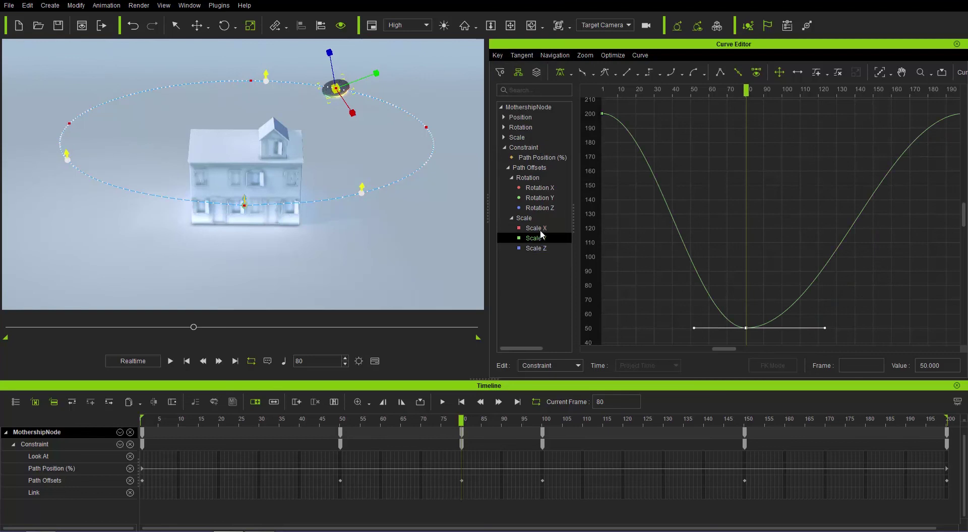
click(540, 229)
click(538, 238)
click(544, 249)
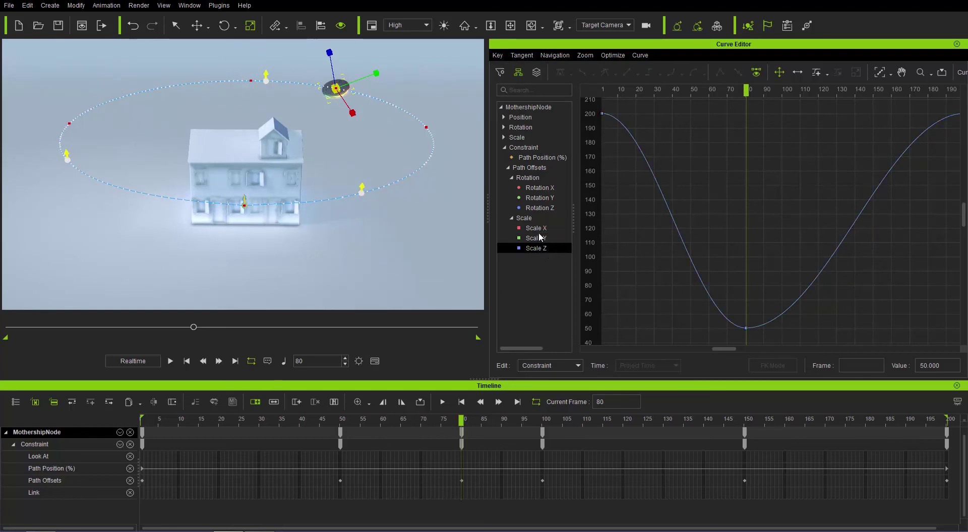
click(536, 228)
shift+click(539, 248)
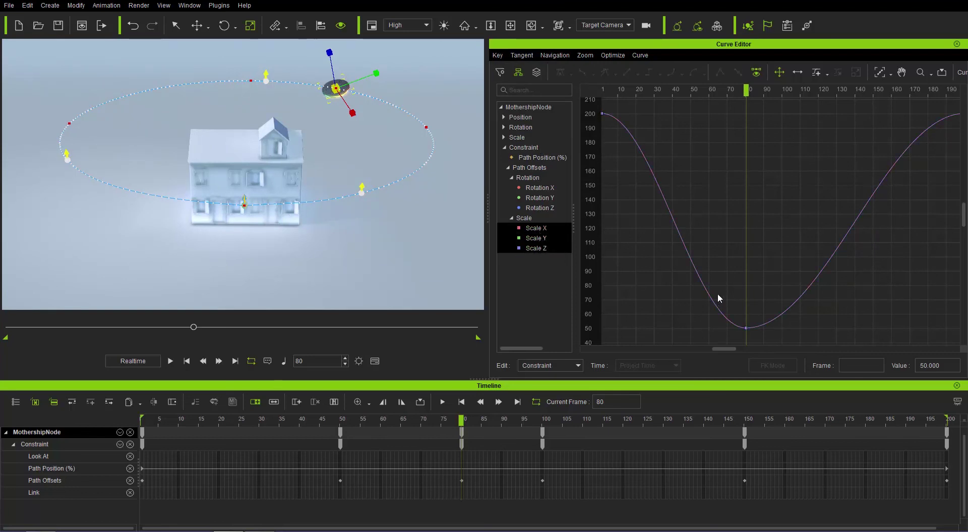
Snap the Scale X, Y and Z offset keys at frame 80 back to the playhead at frame 100.
drag(718, 295, 766, 339)
click(784, 91)
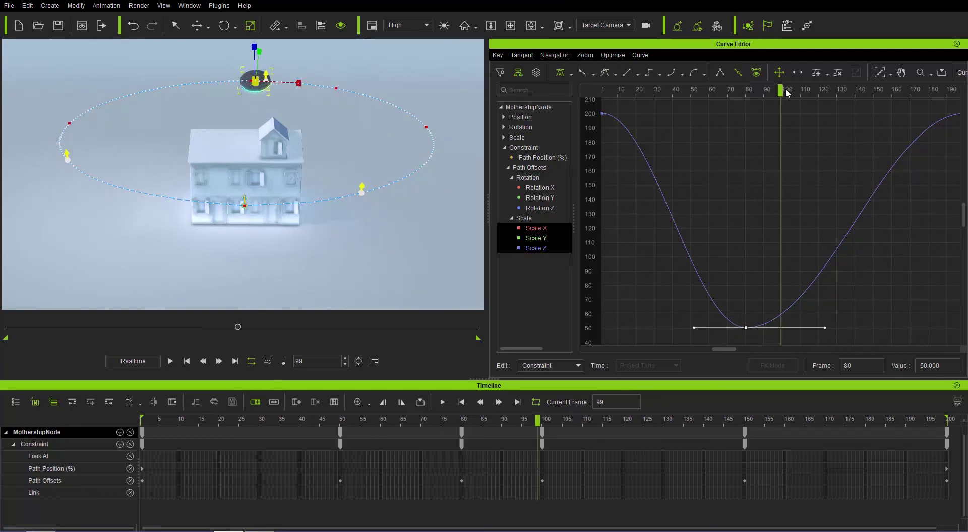
drag(782, 93, 784, 93)
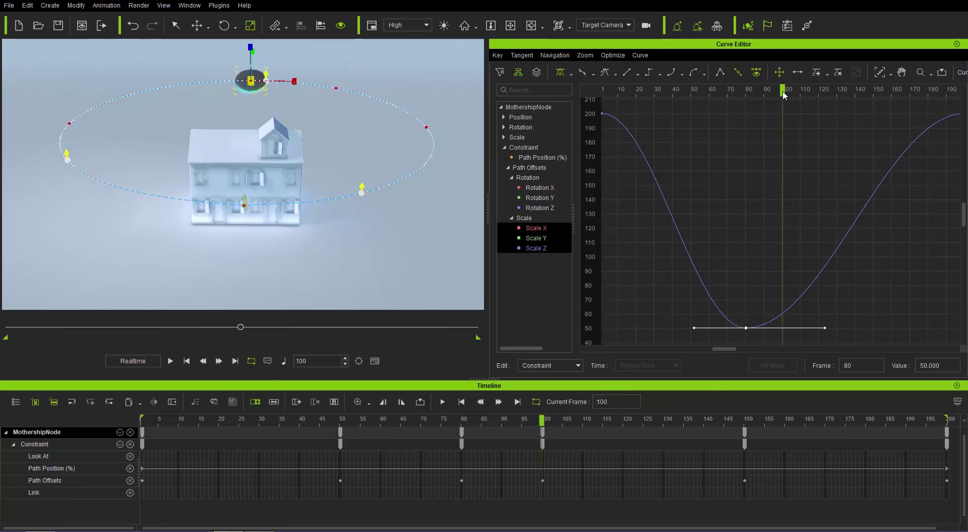
click(501, 56)
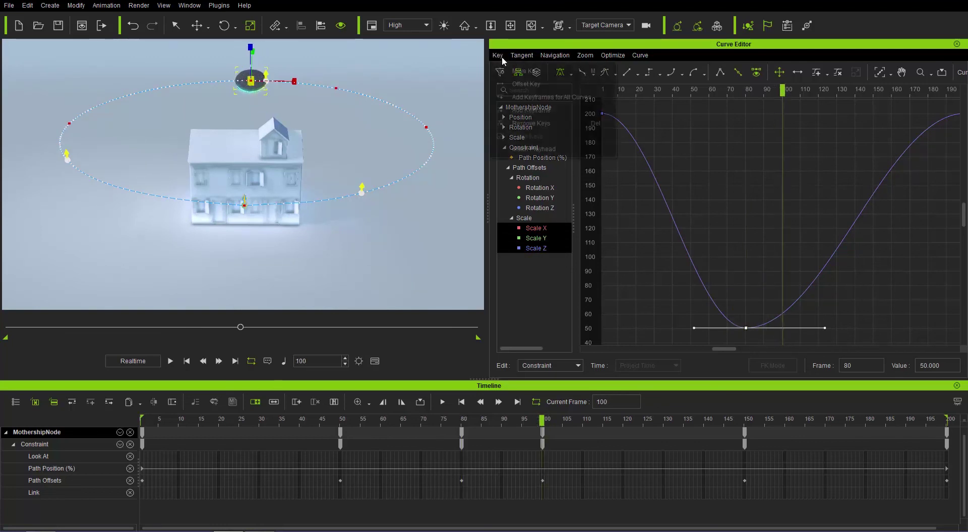
click(559, 146)
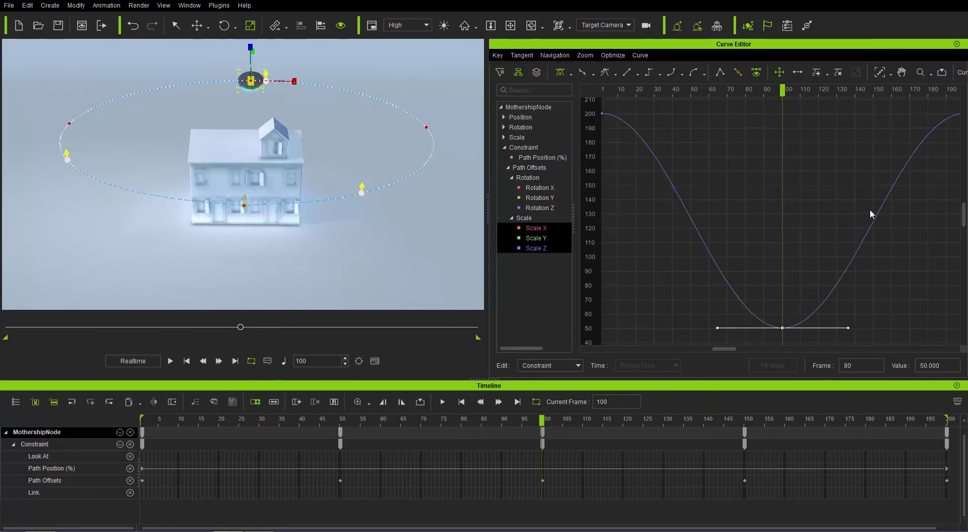
click(786, 225)
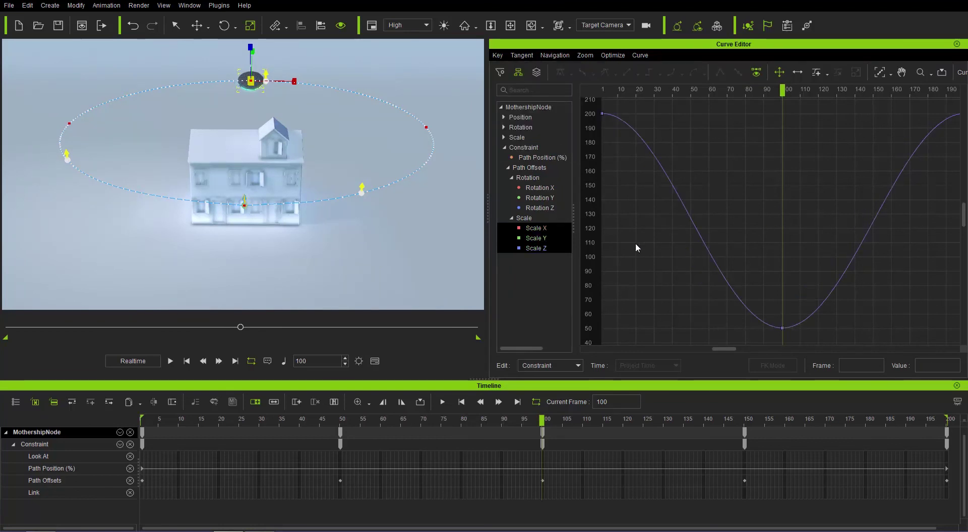
Display the Rotation Y, Rotation Z and Scale X offset curves together and fit them all in the graph.
click(537, 188)
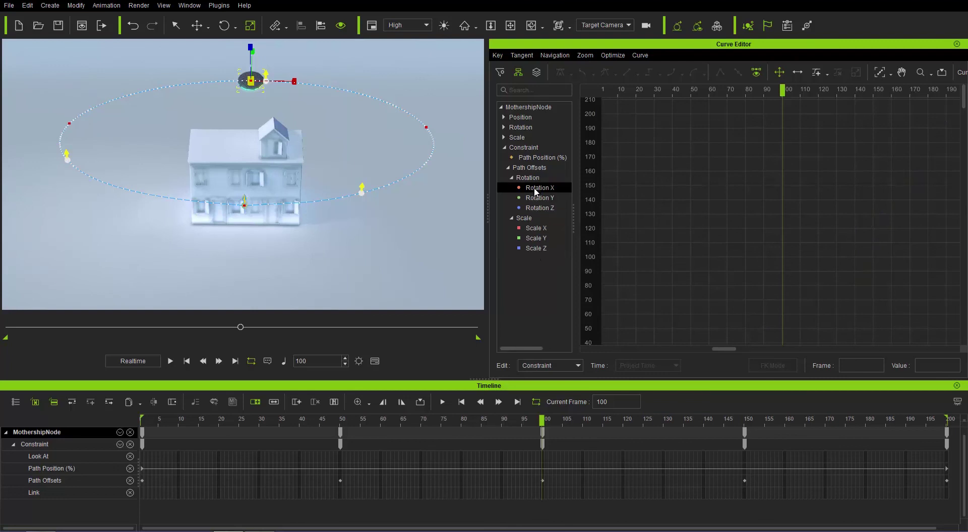
click(542, 199)
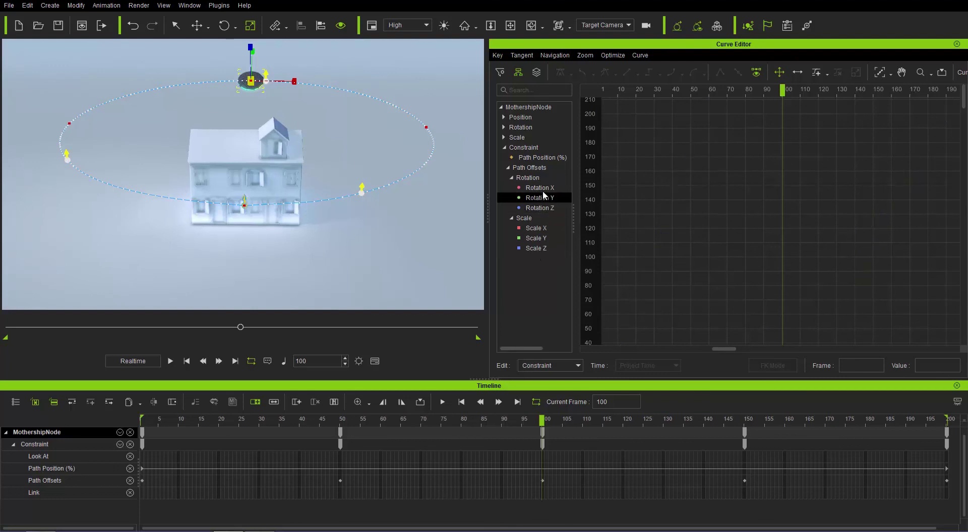
click(540, 208)
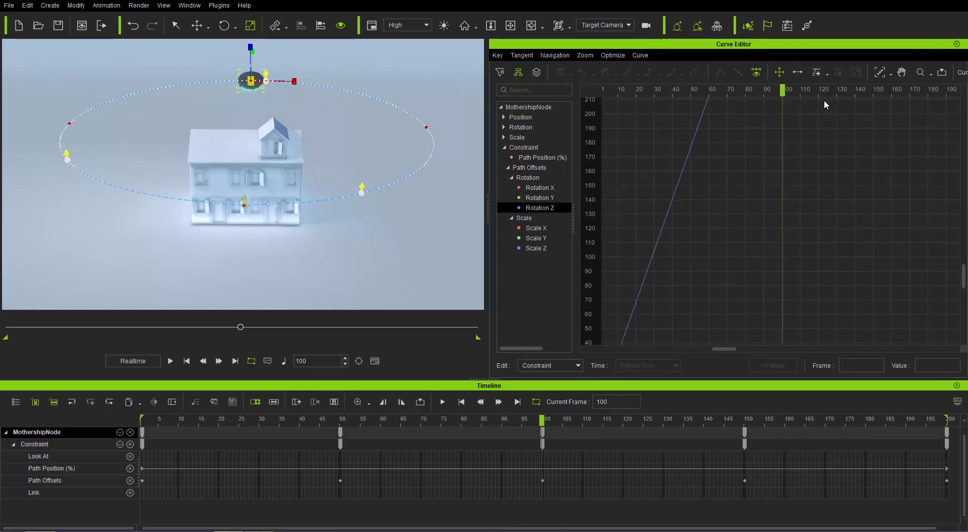
click(536, 230)
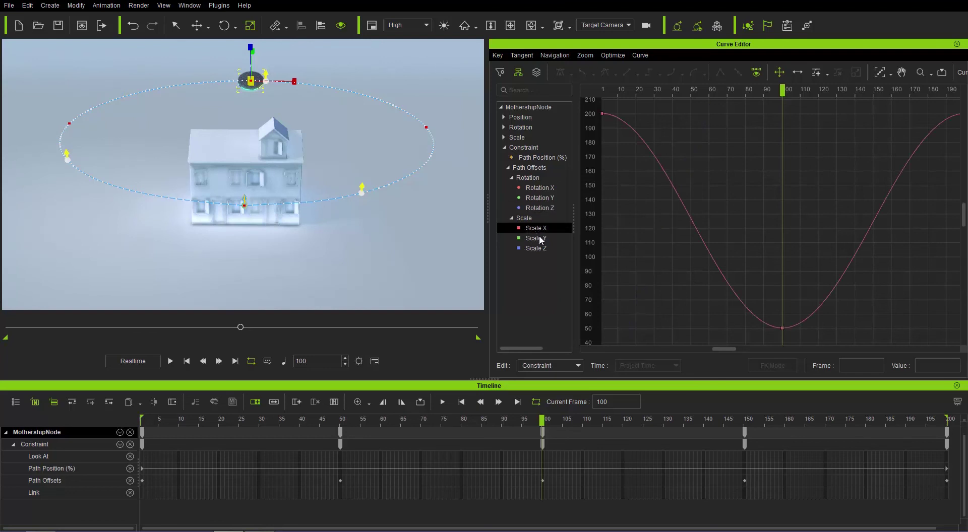
ctrl+click(550, 204)
ctrl+click(539, 197)
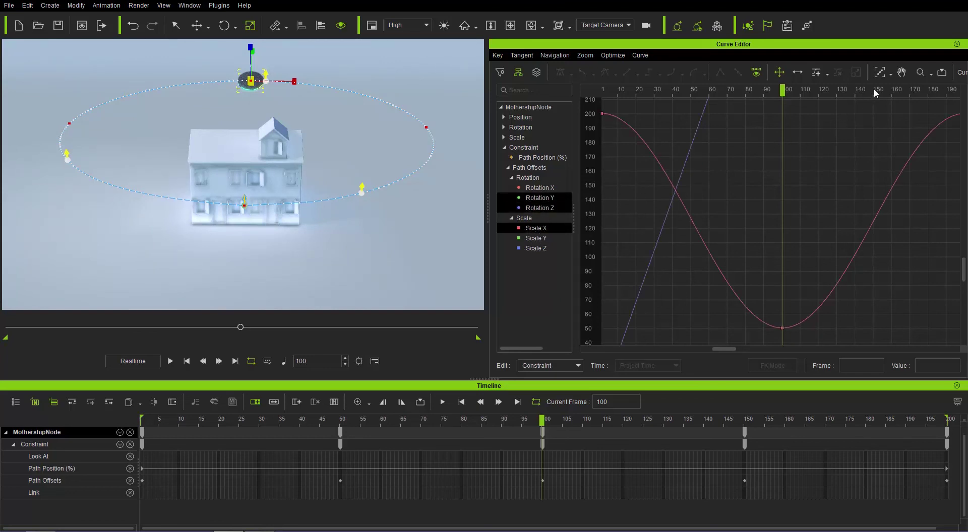
click(879, 72)
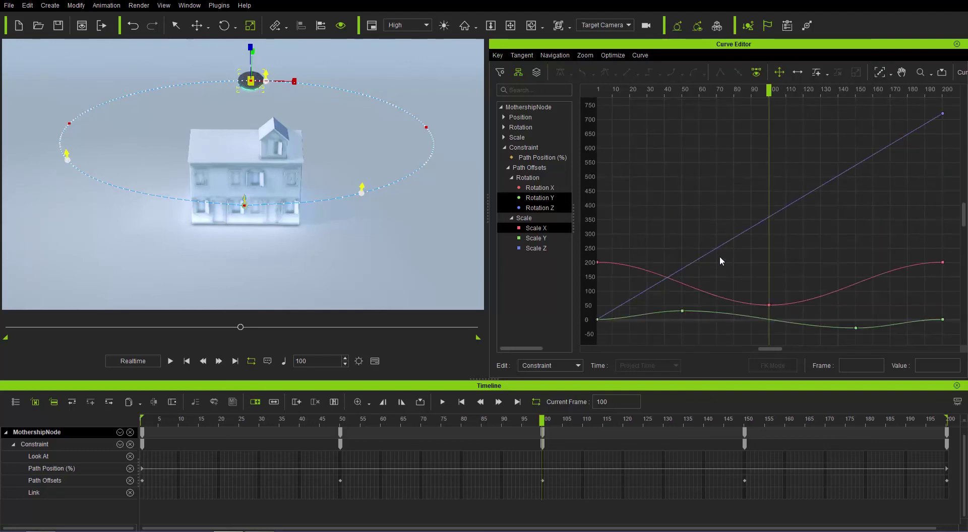
Invert the curve selection and invert it back, then select all of the mothership's curves for display.
right_click(542, 207)
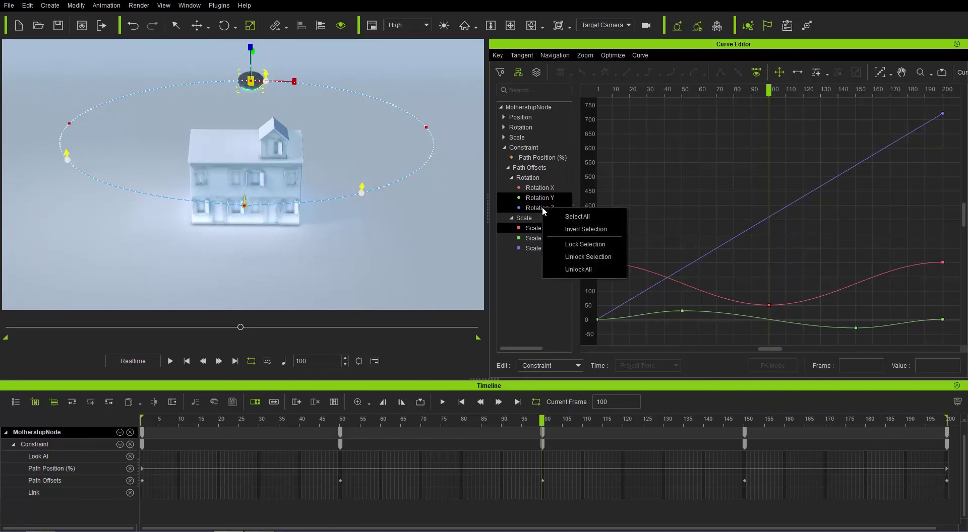
click(585, 229)
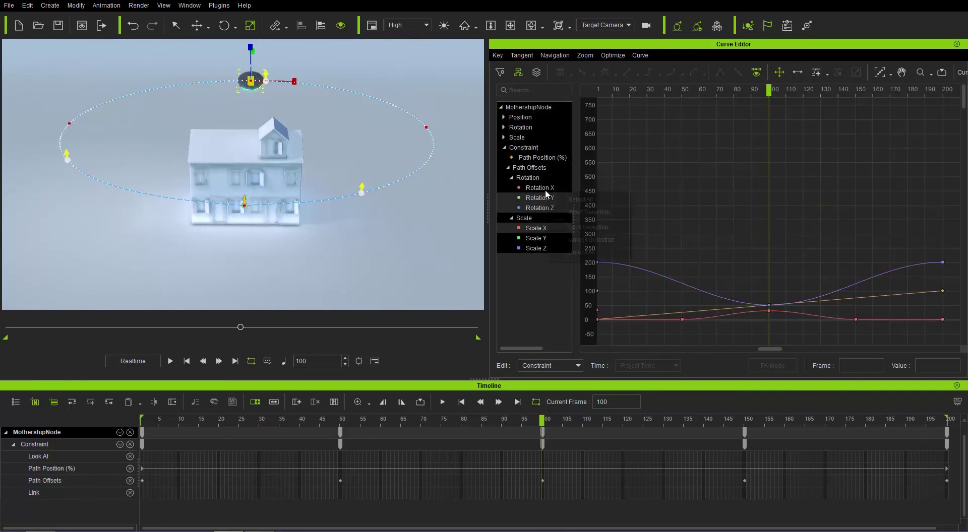
right_click(545, 190)
click(587, 213)
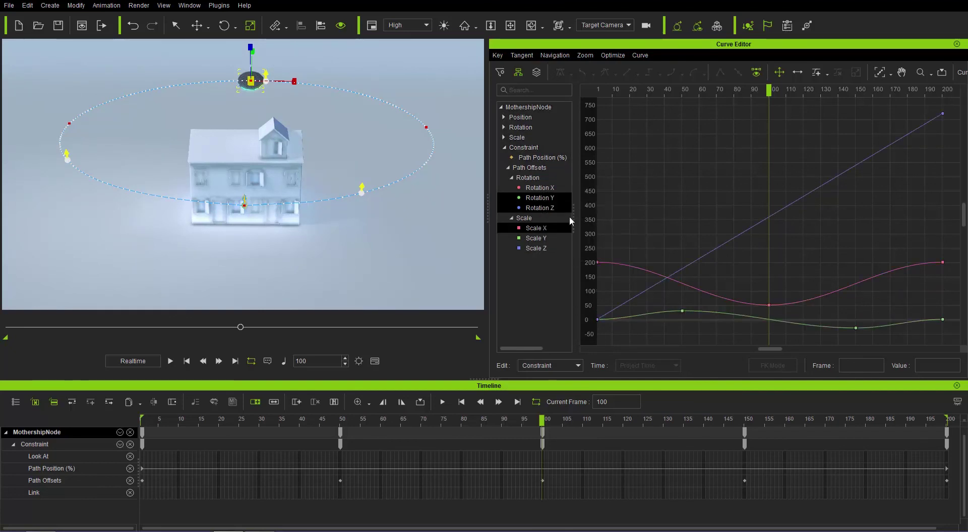
right_click(544, 239)
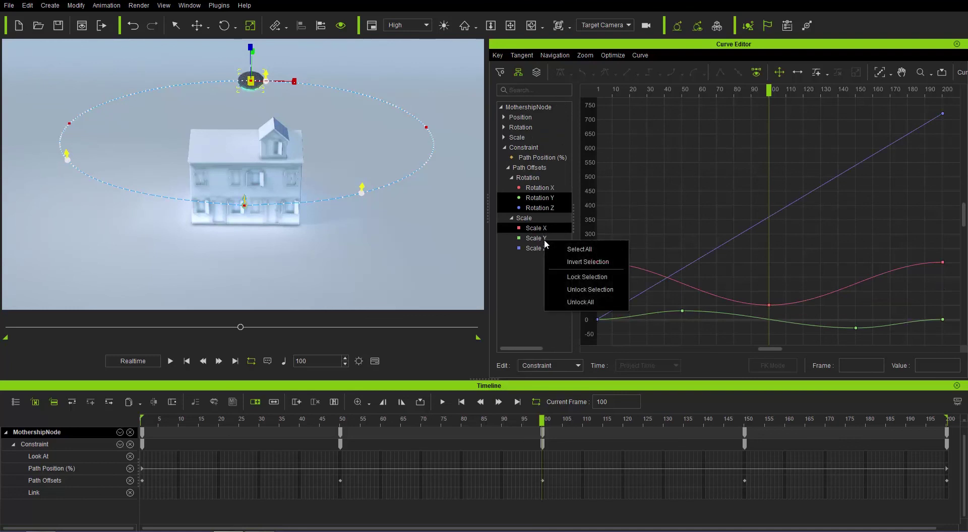
click(570, 248)
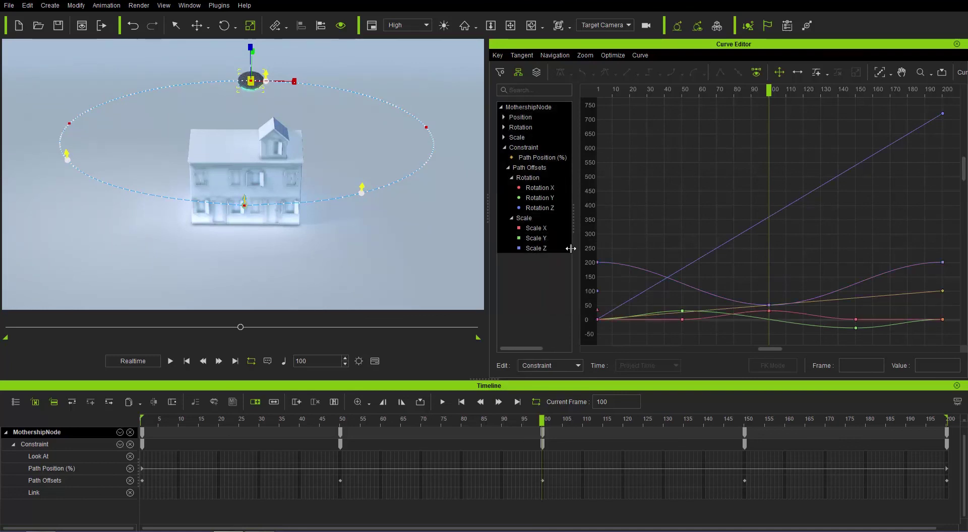
right_click(543, 208)
key(Escape)
View the Scale X and Scale Y offset curves individually, then fit the combined Scale X, Y and Z curves in the graph.
click(536, 228)
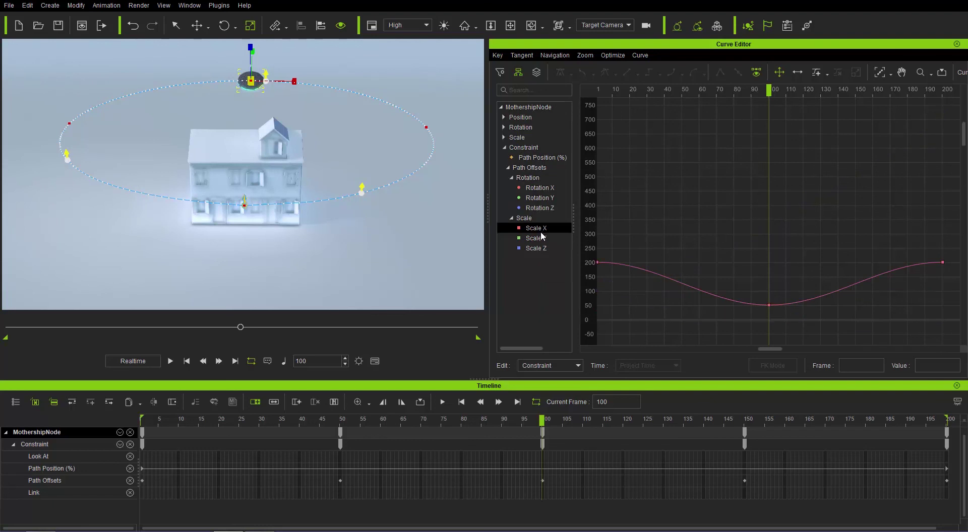
click(539, 237)
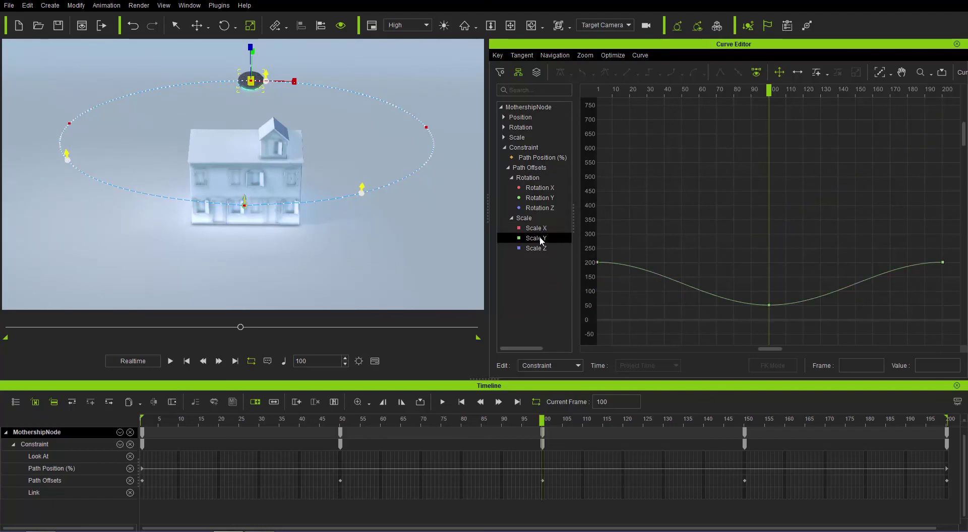
click(541, 231)
shift+click(536, 248)
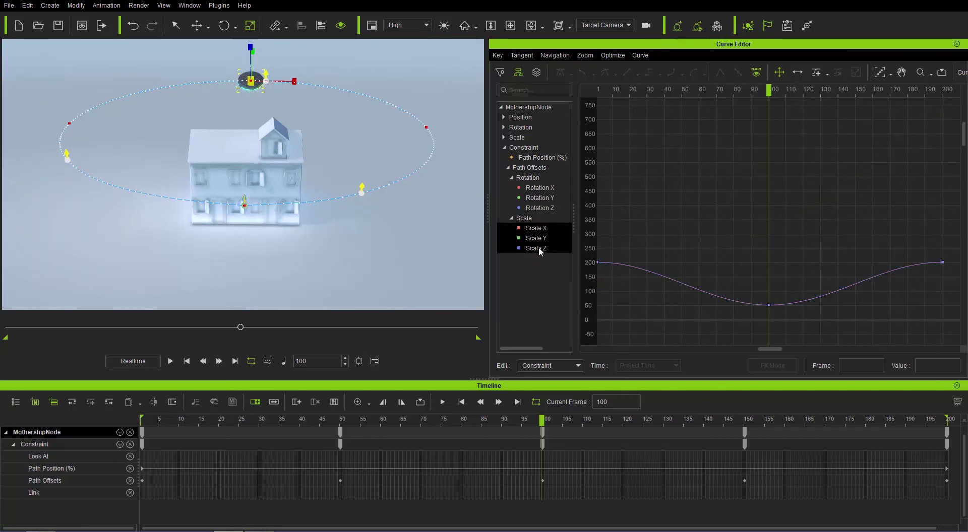
click(879, 72)
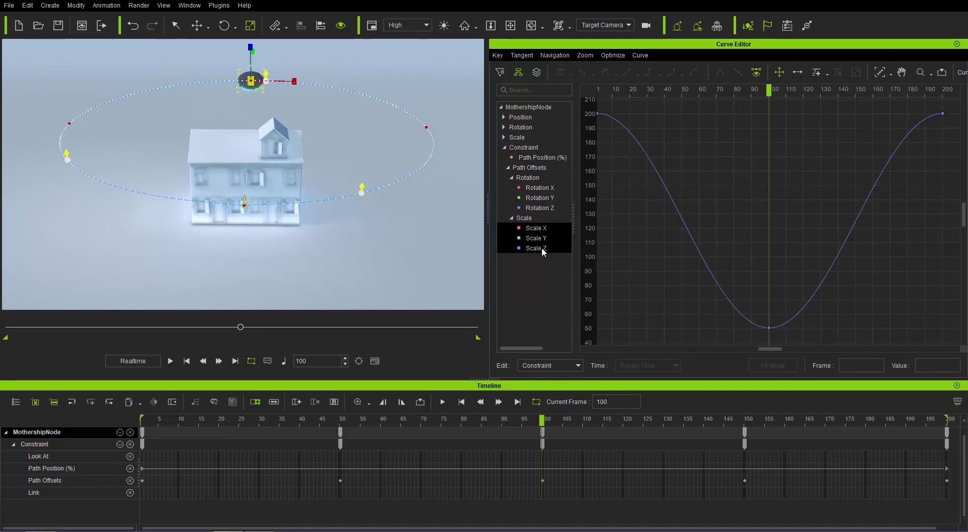
Lock the Scale X offset curve against editing.
click(541, 229)
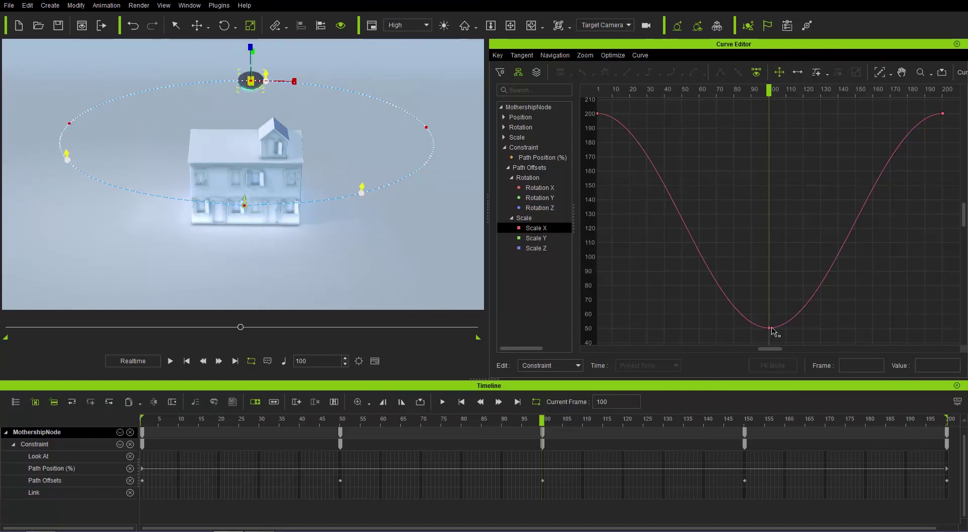
right_click(543, 228)
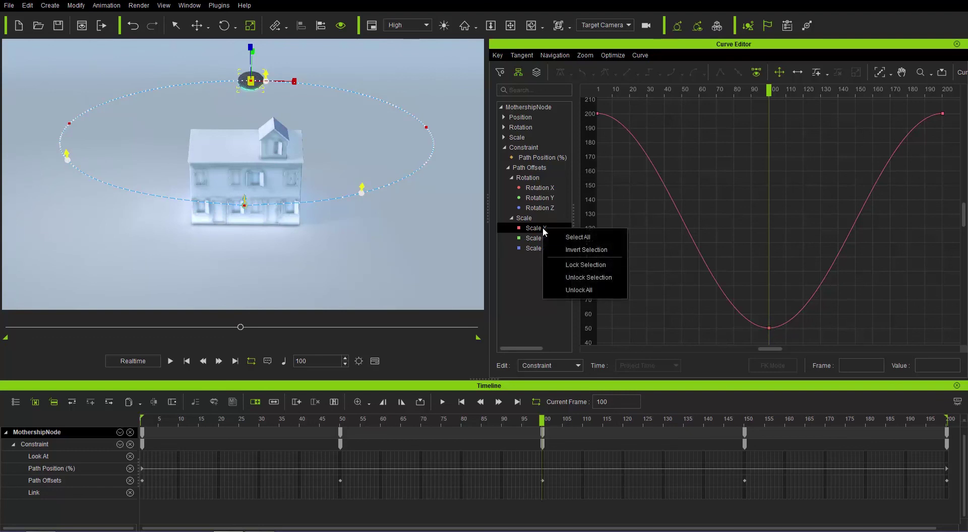
click(585, 264)
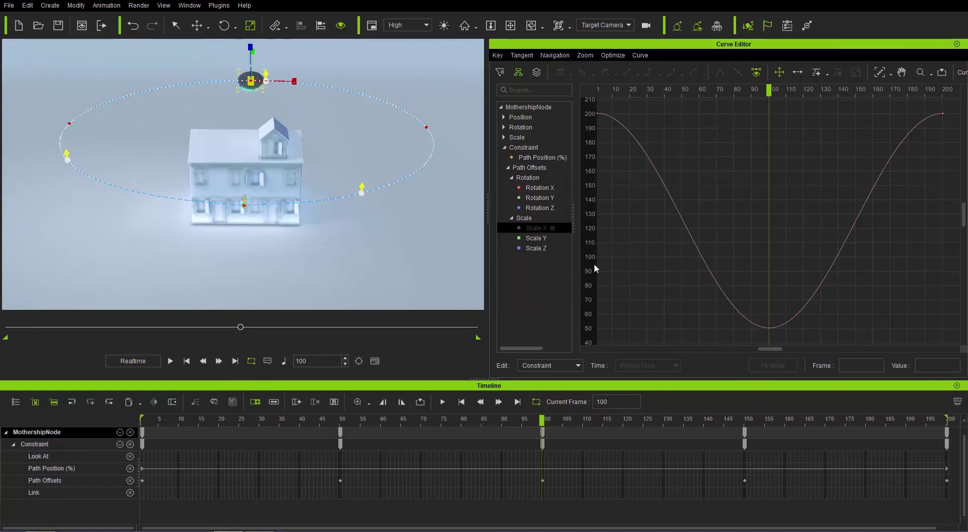
With all three scale curves selected, move the unlocked Scale Y and Z keys from frame 100 to frame 141.
click(543, 249)
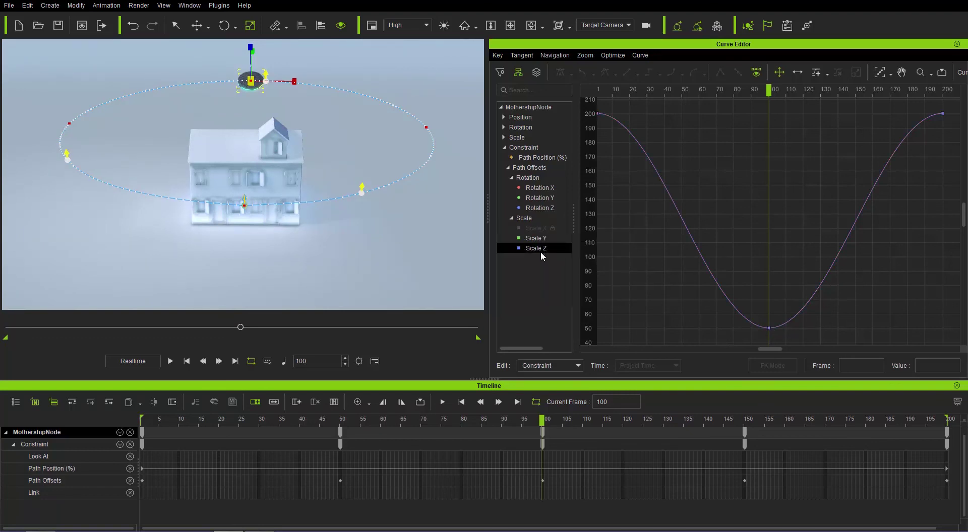
shift+click(542, 231)
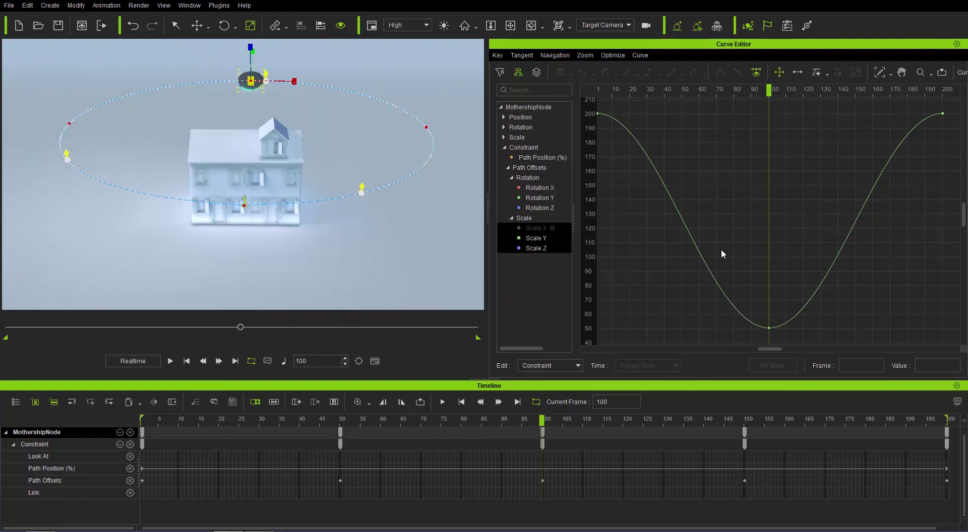
drag(721, 249, 797, 338)
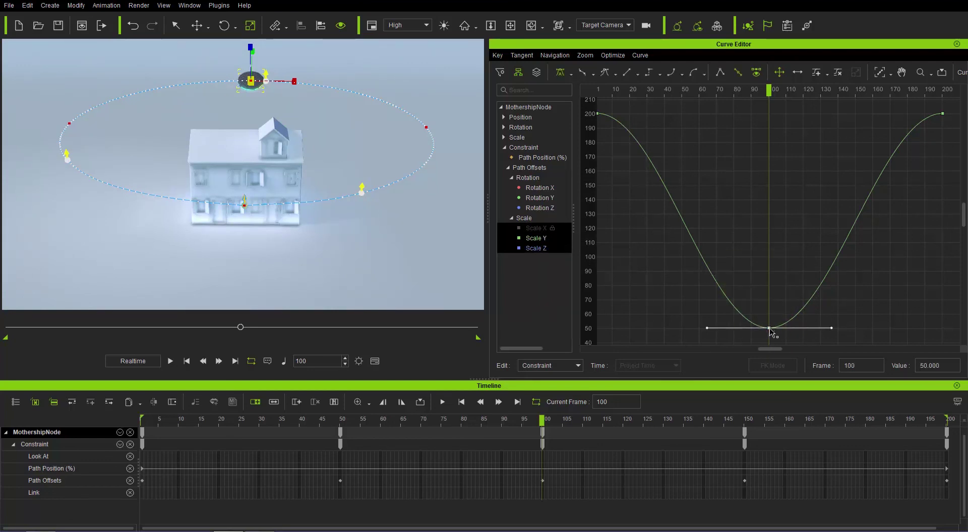
drag(770, 331, 840, 328)
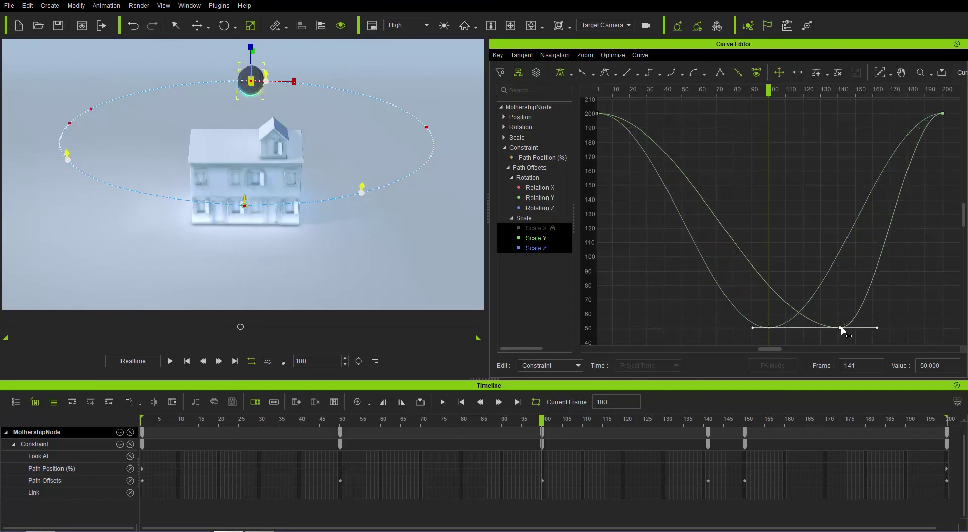
Check the Scale X, Y and Z offset curves individually and unlock the Scale X curve.
click(545, 229)
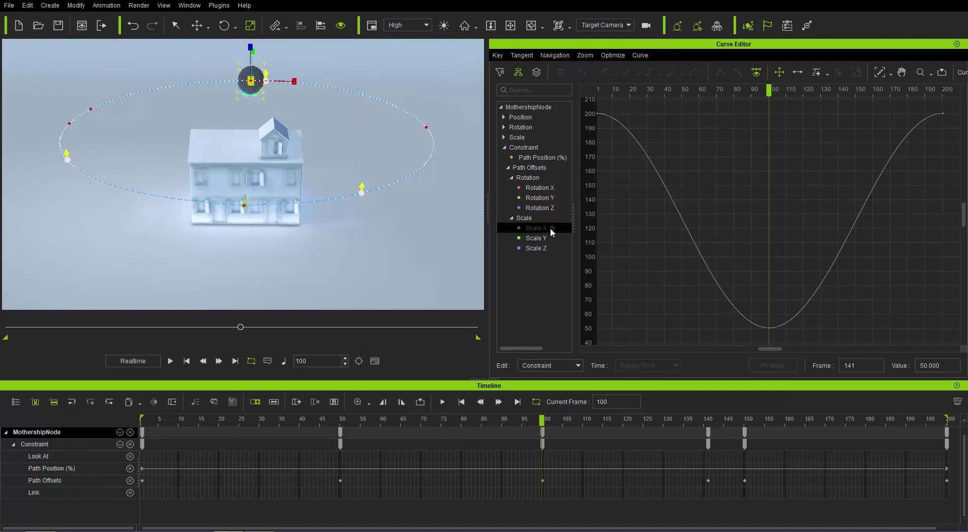
click(544, 237)
click(545, 247)
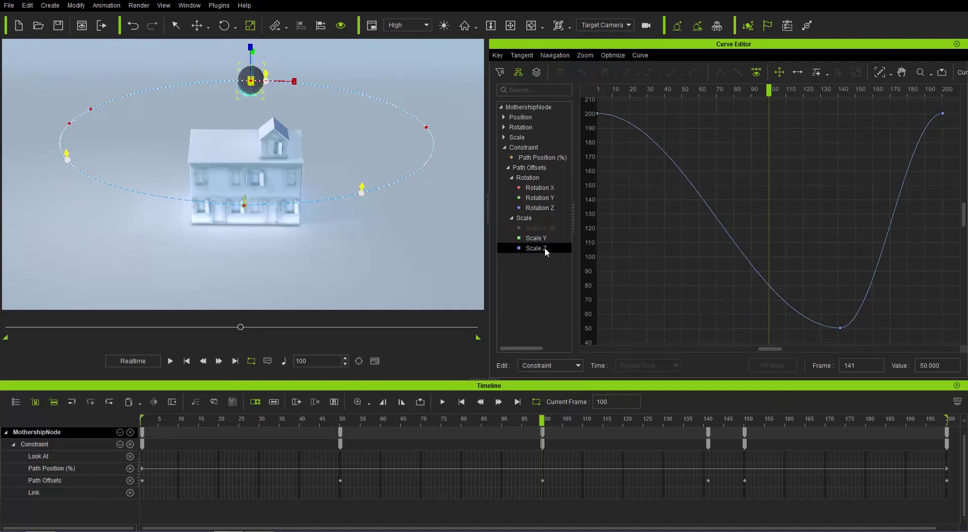
click(544, 228)
right_click(535, 228)
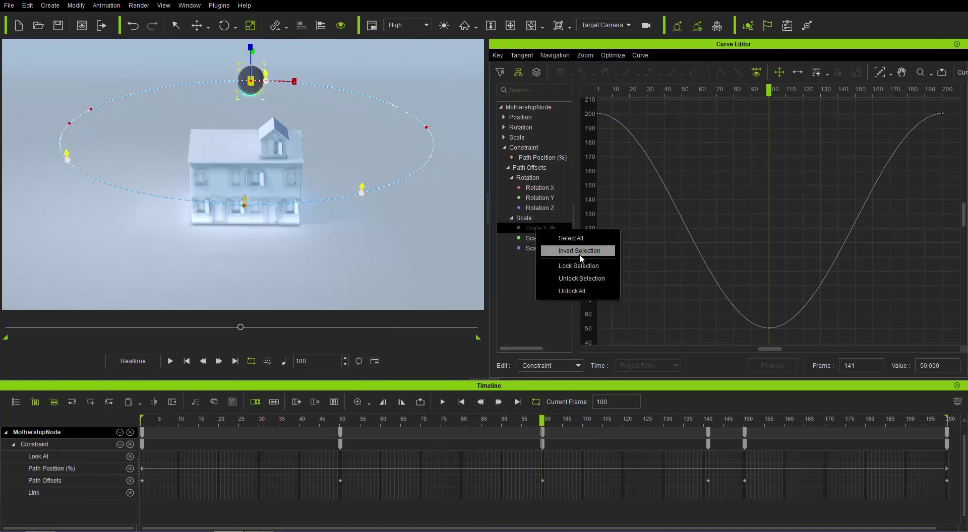
click(585, 278)
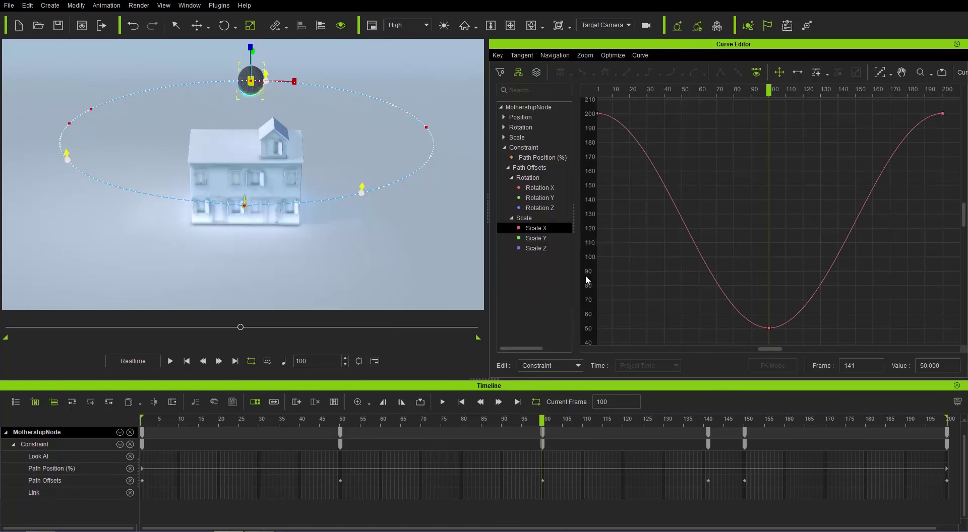
Undo the last move of the Scale Y and Z keys with all three scale curves shown, and check each curve.
click(538, 238)
click(536, 248)
ctrl+click(538, 248)
shift+click(543, 250)
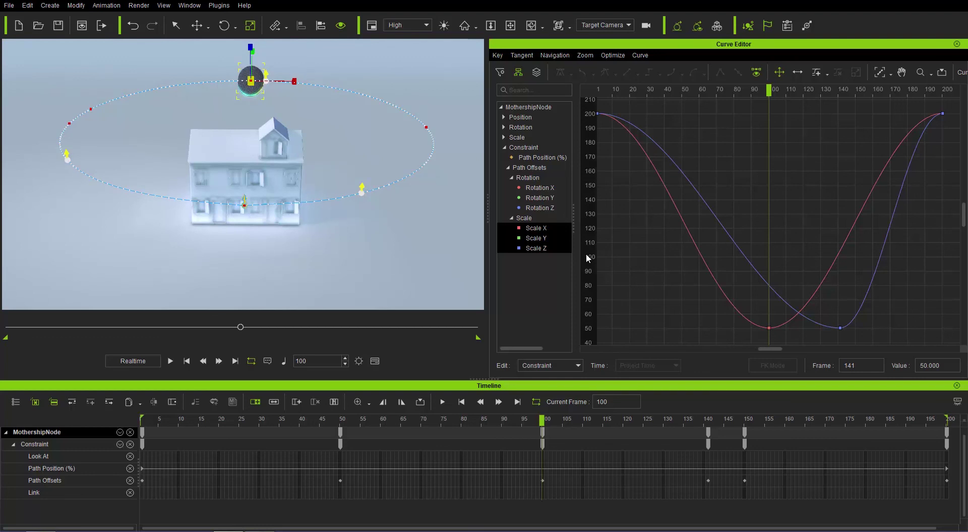
key(ctrl+z)
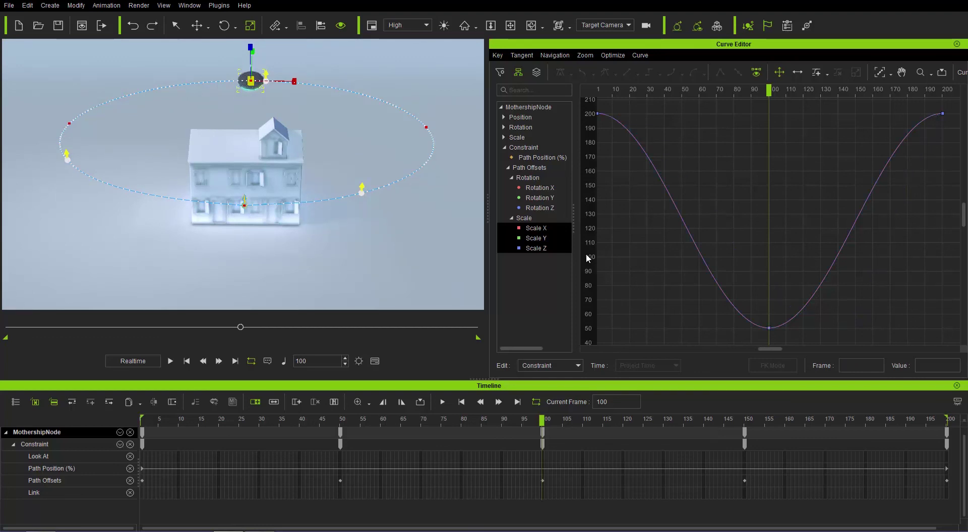
click(543, 231)
click(545, 238)
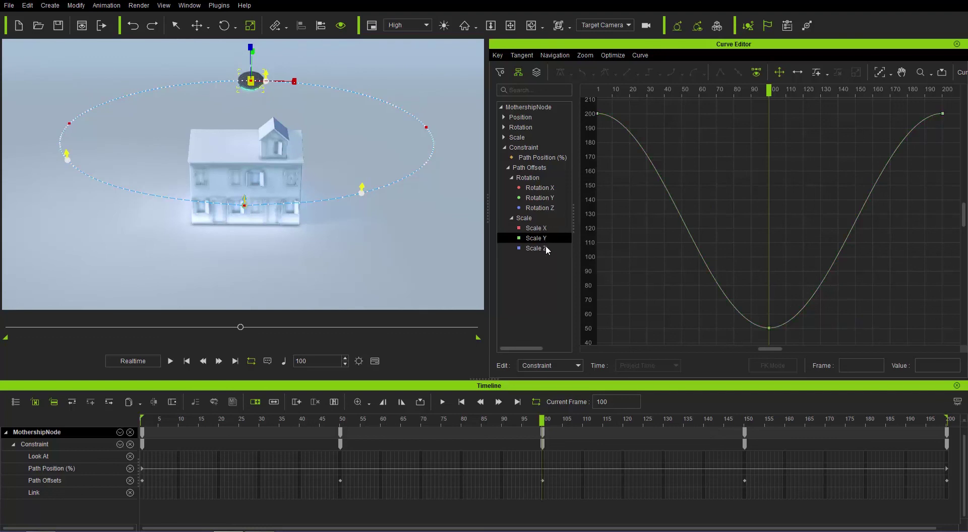
click(536, 248)
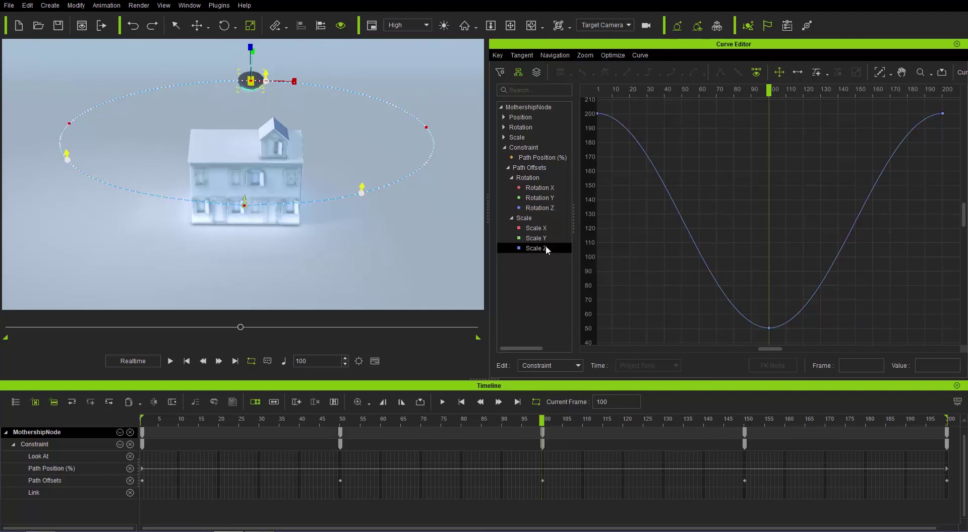
Play the mothership animation from the first frame to review it, then return to frame 1.
click(187, 361)
click(171, 361)
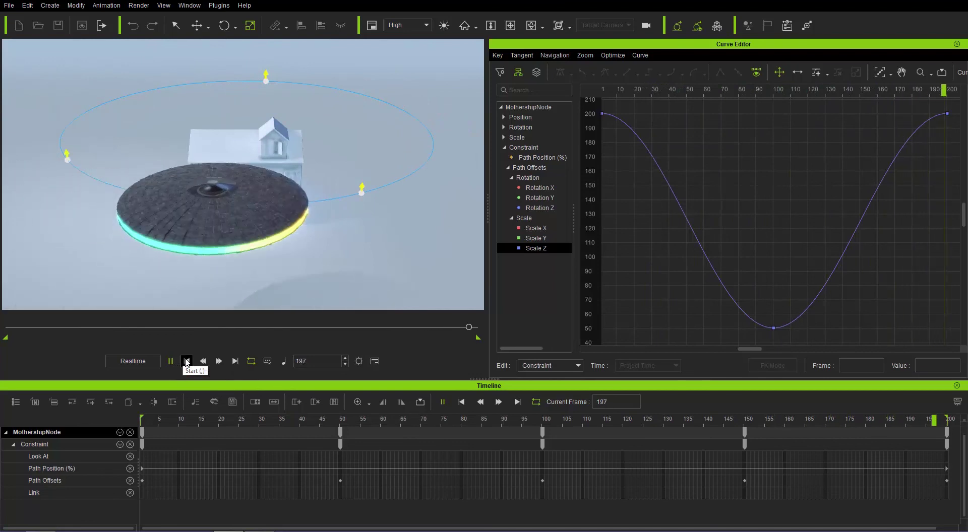
click(187, 362)
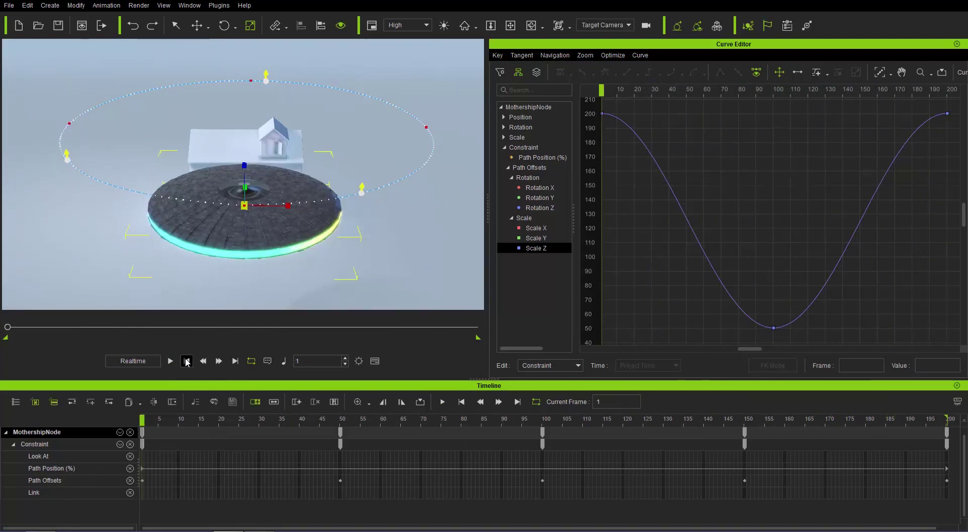